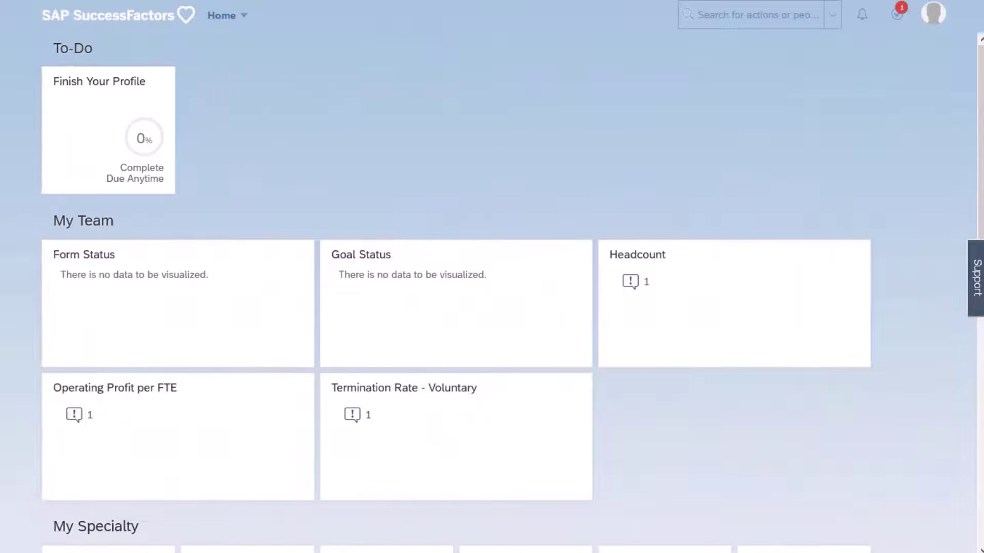
Go to My Employee File's Talent Profile and scroll down to the empty Formal Education section
{"action": "left_click", "coordinate": [235, 21]}
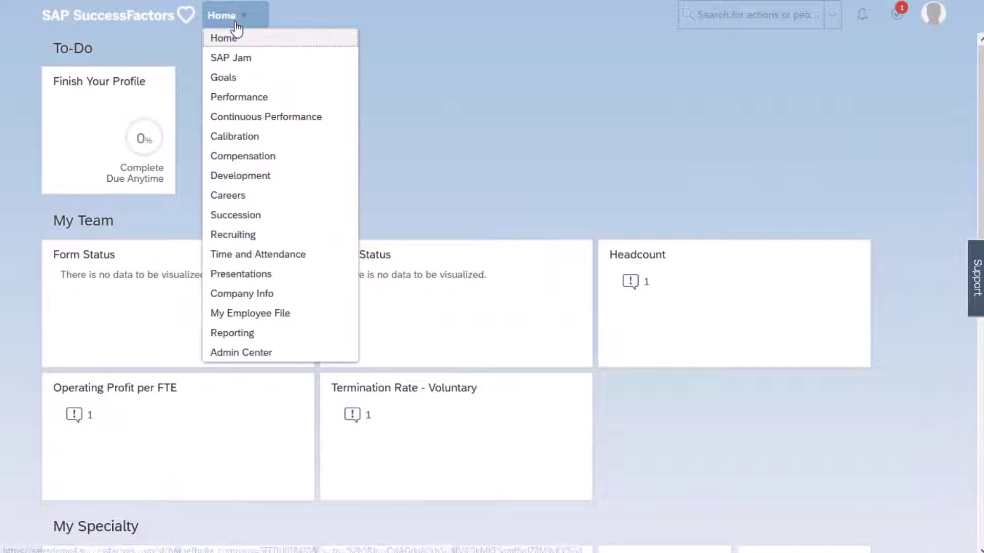
{"action": "left_click", "coordinate": [271, 321]}
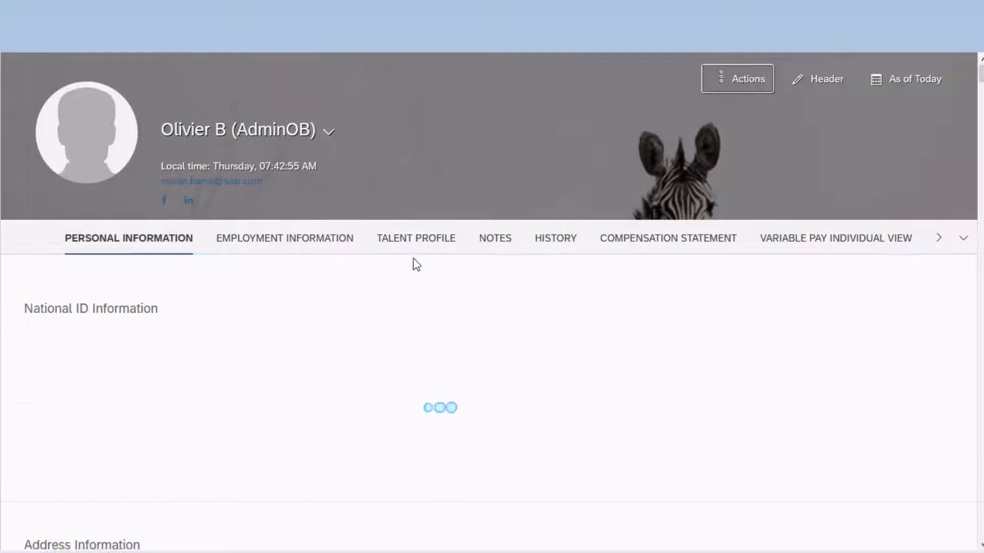
{"action": "left_click", "coordinate": [405, 262]}
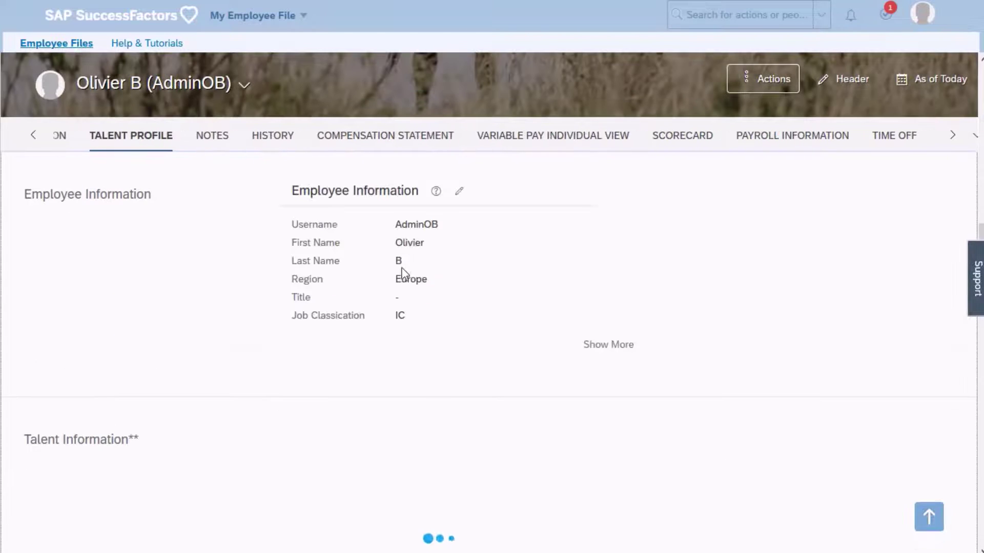
{"action": "scroll", "coordinate": [228, 234], "scroll_direction": "down", "scroll_amount": 5}
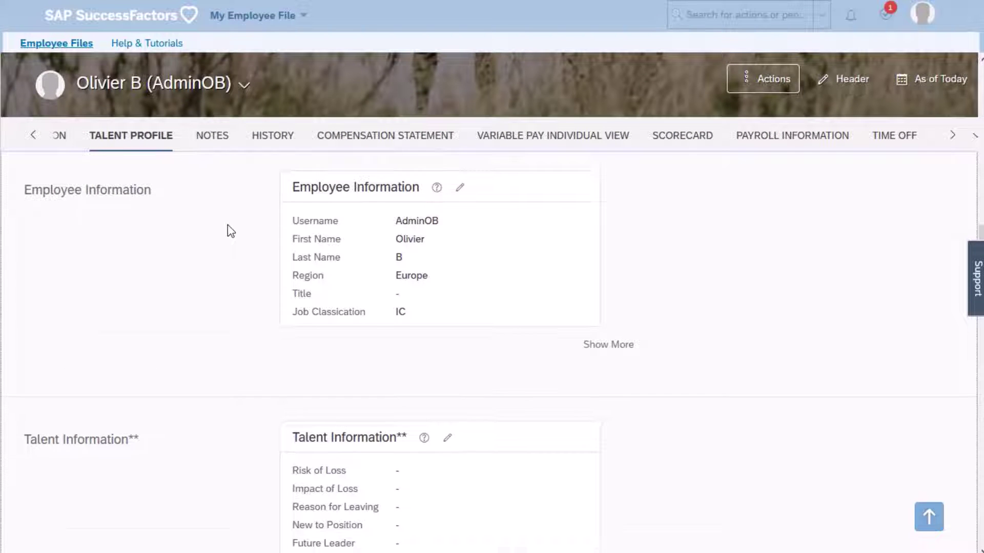
{"action": "scroll", "coordinate": [229, 234], "scroll_direction": "down", "scroll_amount": 4}
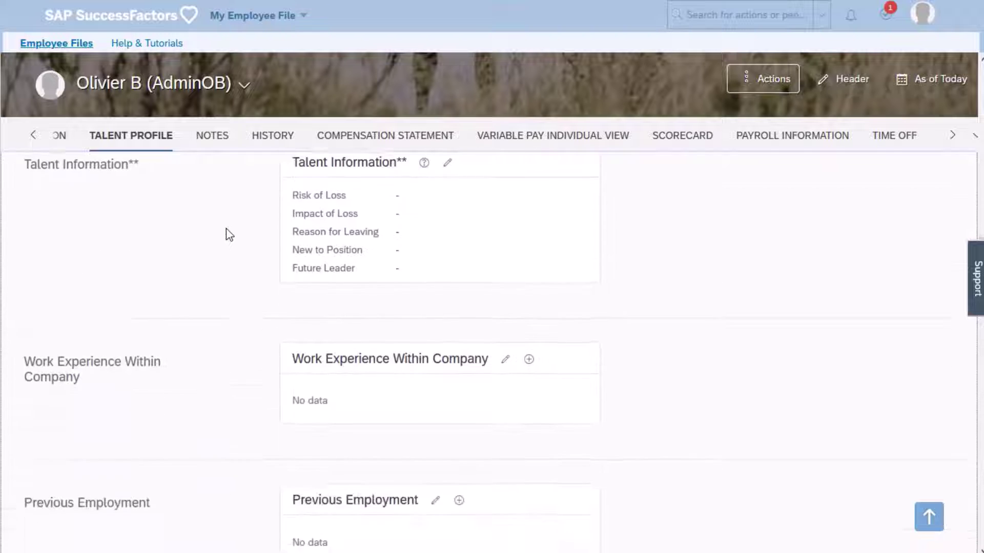
{"action": "scroll", "coordinate": [224, 237], "scroll_direction": "down", "scroll_amount": 5}
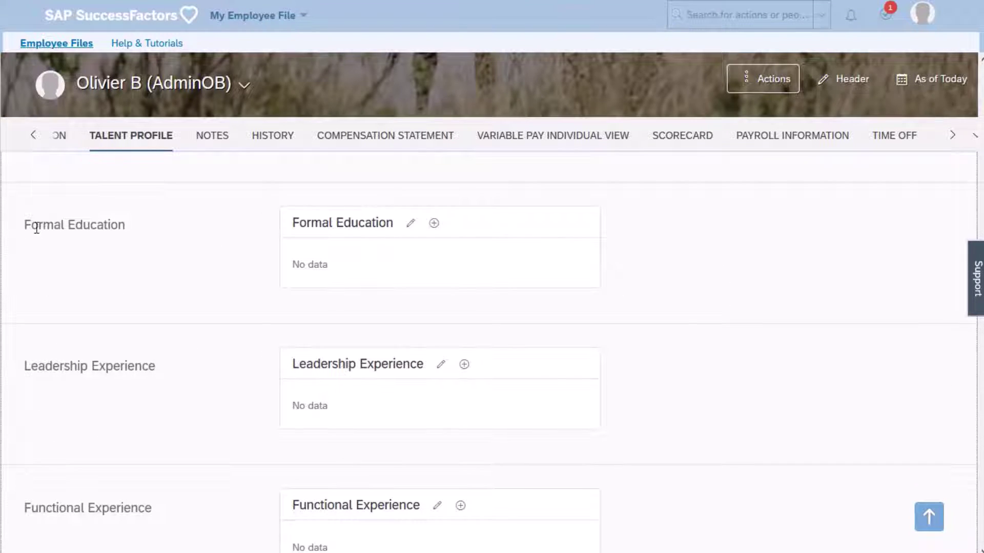
{"action": "left_click_drag", "start_coordinate": [34, 227], "coordinate": [110, 225]}
{"action": "left_click", "coordinate": [410, 230]}
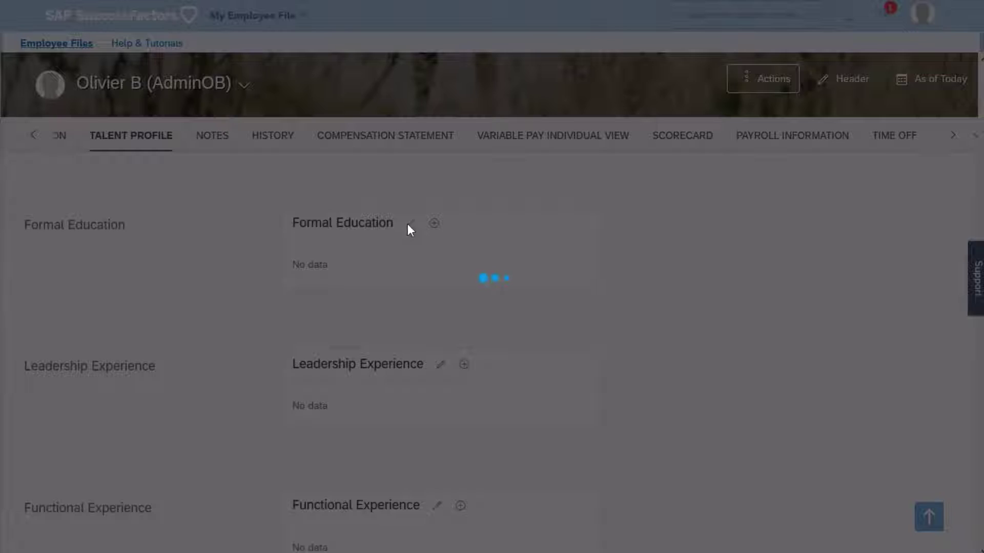
{"action": "left_click", "coordinate": [147, 210]}
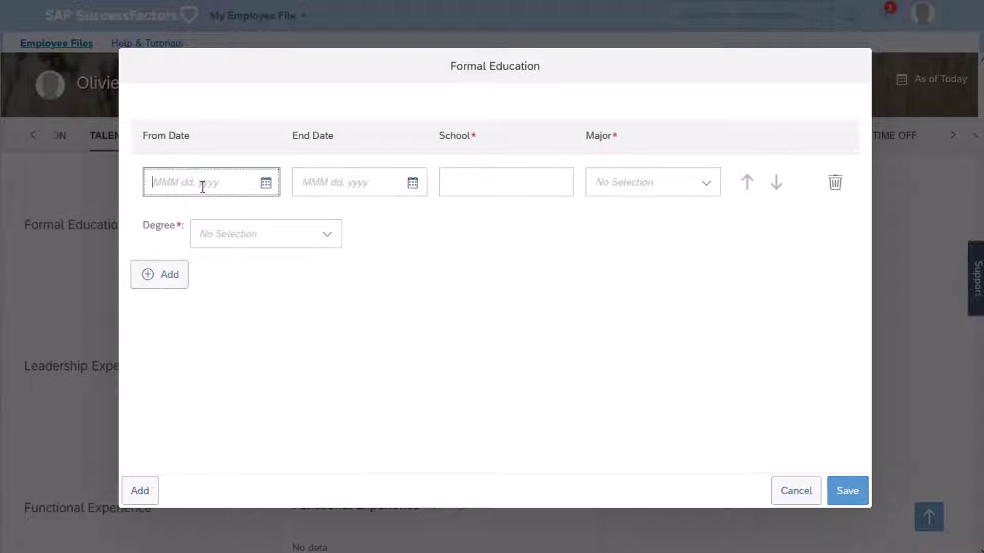
{"action": "left_click", "coordinate": [265, 201]}
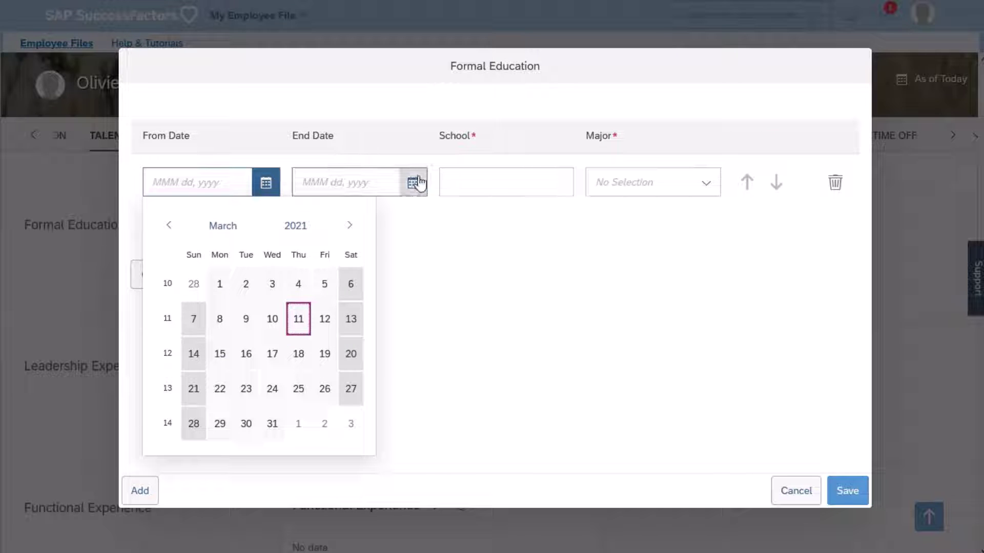
{"action": "left_click", "coordinate": [464, 182]}
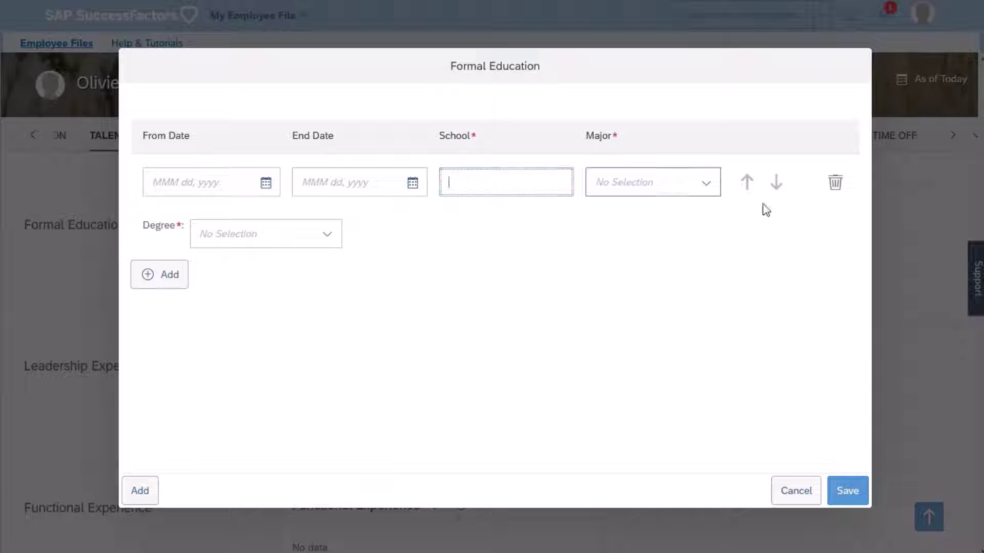
{"action": "left_click", "coordinate": [707, 184]}
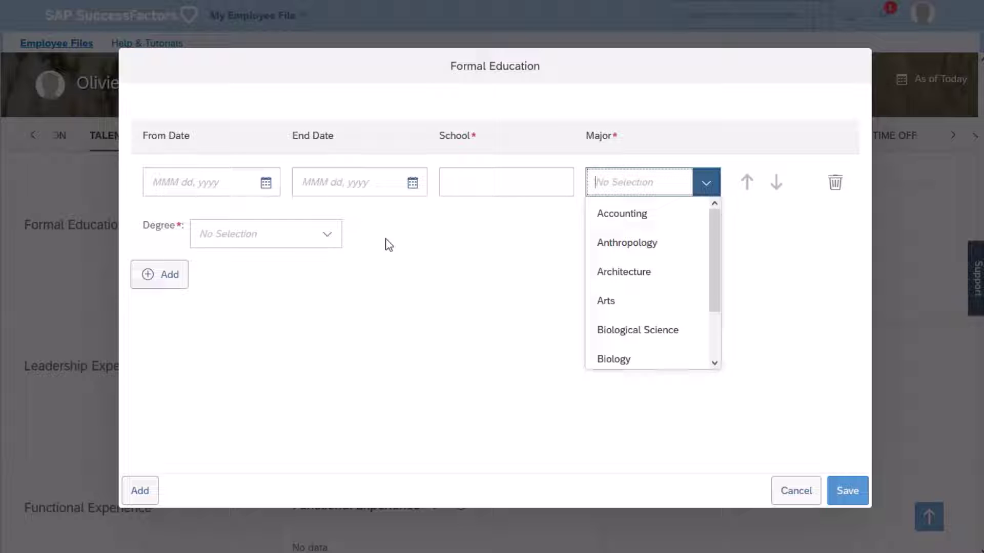
{"action": "left_click", "coordinate": [795, 491]}
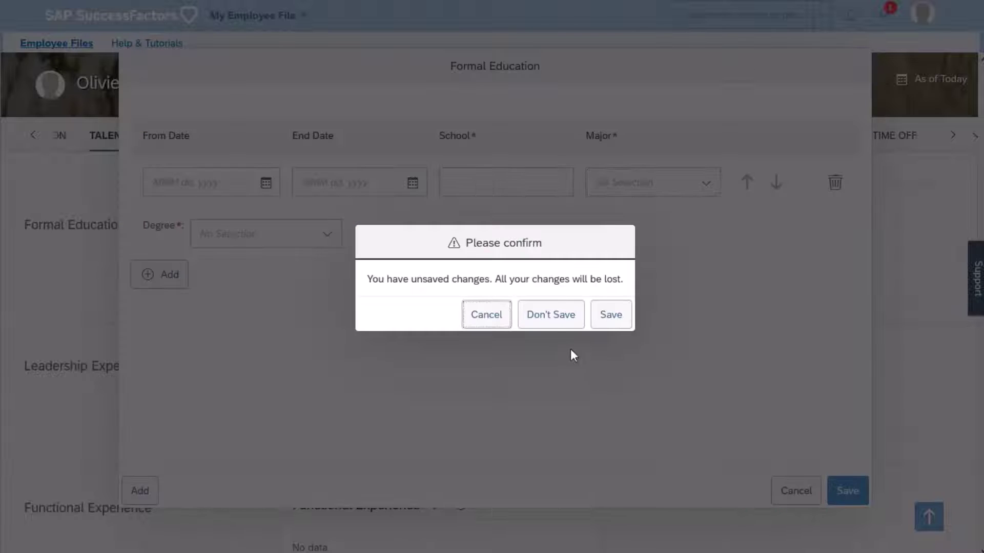
{"action": "left_click", "coordinate": [557, 328]}
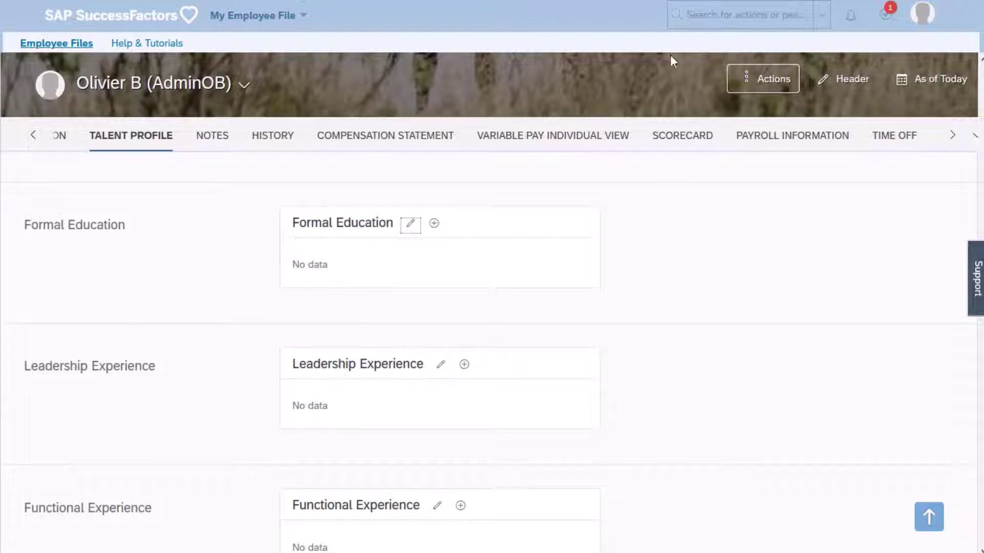
Open Manage Business Configuration and select Employee Profile > Background Elements > education
{"action": "left_click", "coordinate": [728, 21]}
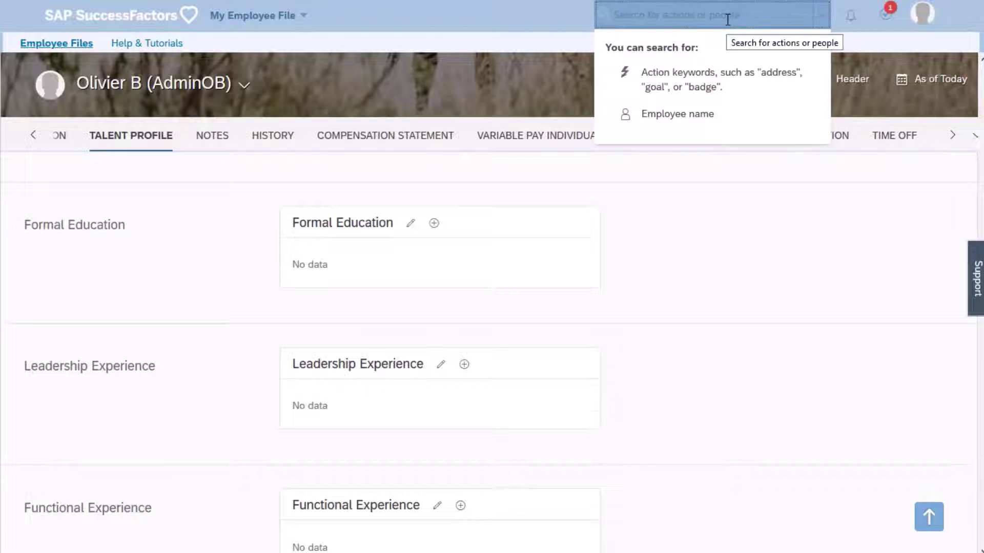
{"action": "type", "text": "m mage busin"}
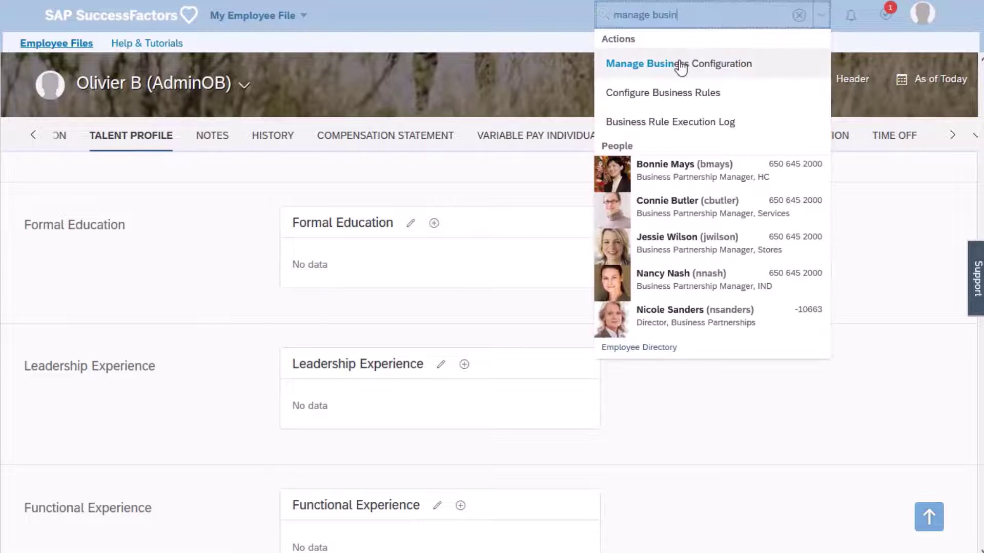
{"action": "left_click", "coordinate": [680, 62]}
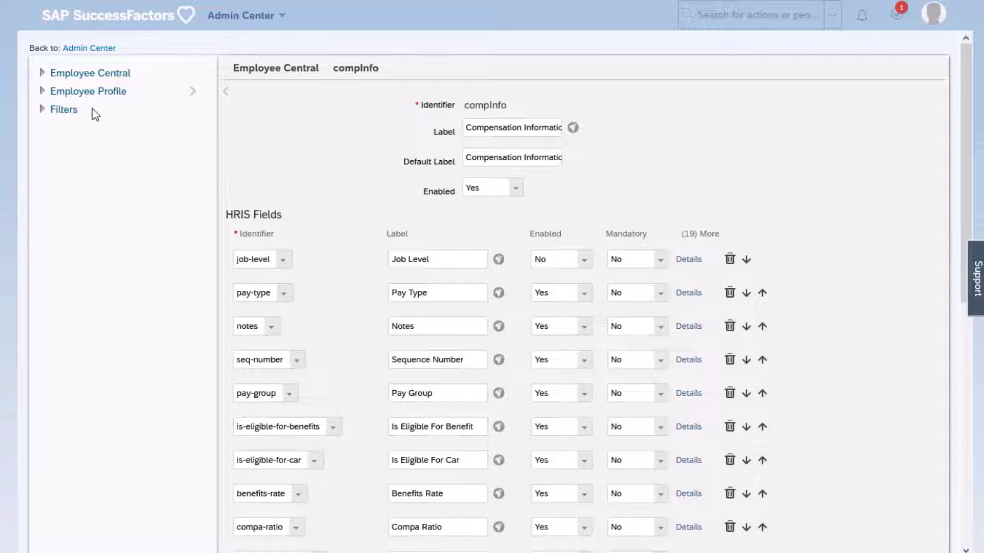
{"action": "left_click", "coordinate": [77, 93]}
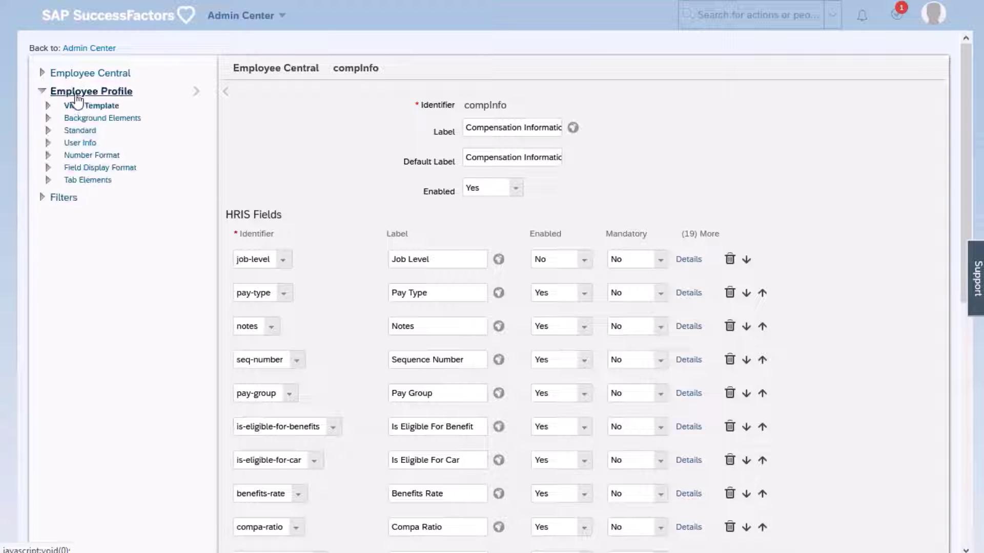
{"action": "left_click", "coordinate": [96, 119]}
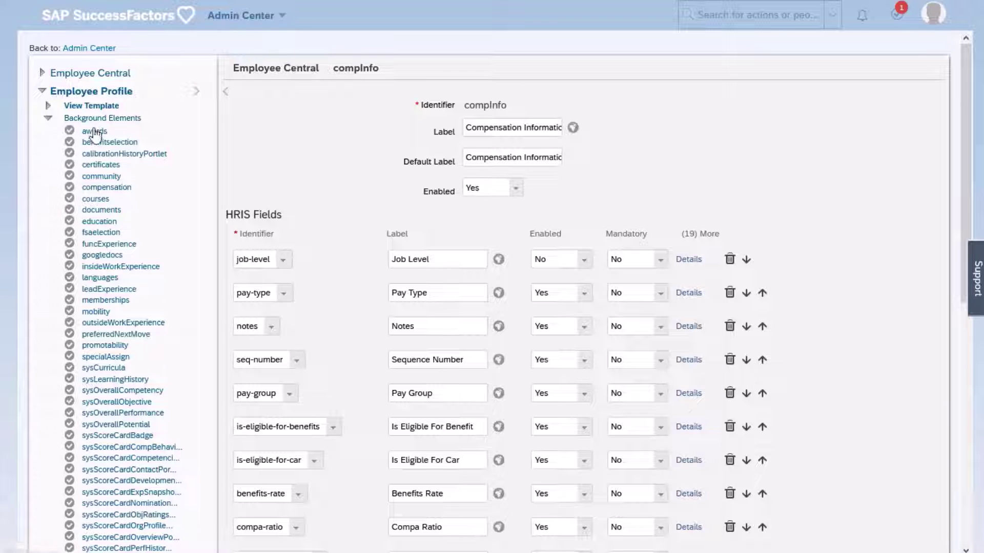
{"action": "left_click", "coordinate": [101, 221]}
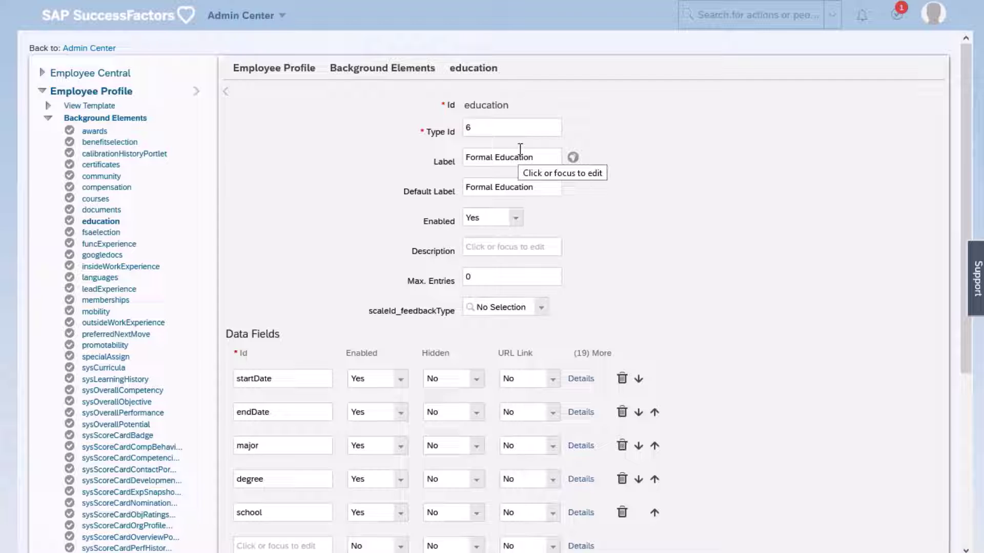
Add a new 'attachment' data field set to Enabled Yes and show its Details
{"action": "scroll", "coordinate": [364, 205], "scroll_direction": "down", "scroll_amount": 1}
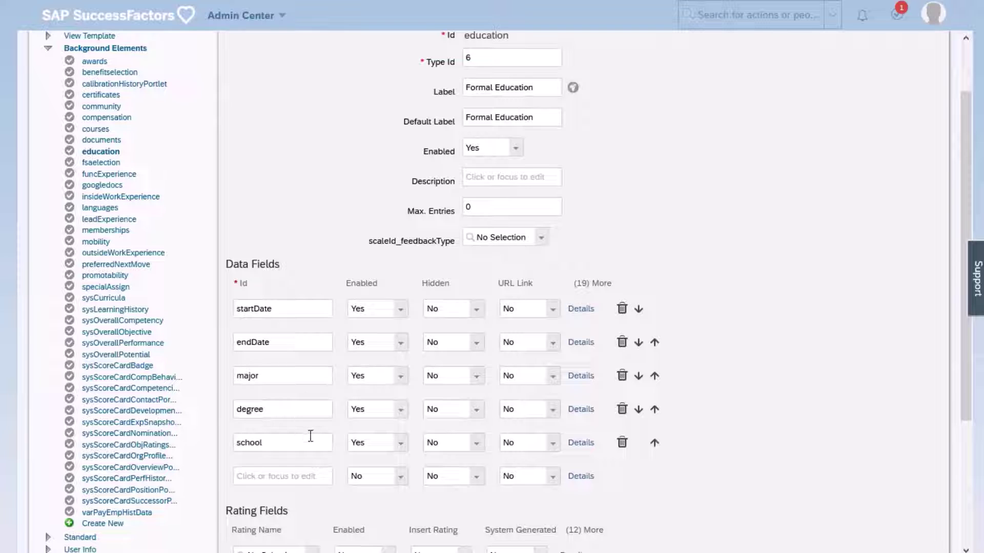
{"action": "left_click", "coordinate": [281, 476]}
{"action": "type", "text": "attachment"}
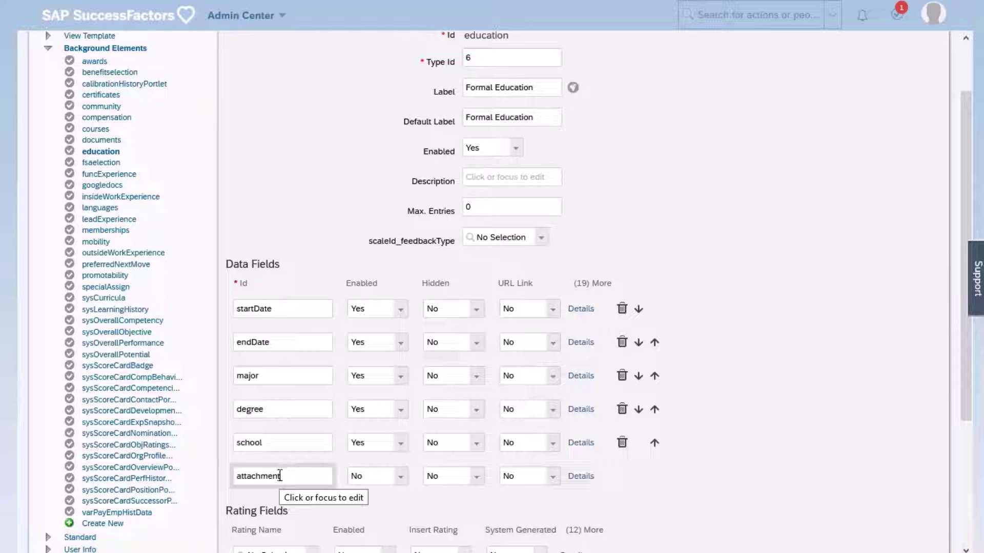
{"action": "left_click", "coordinate": [400, 484]}
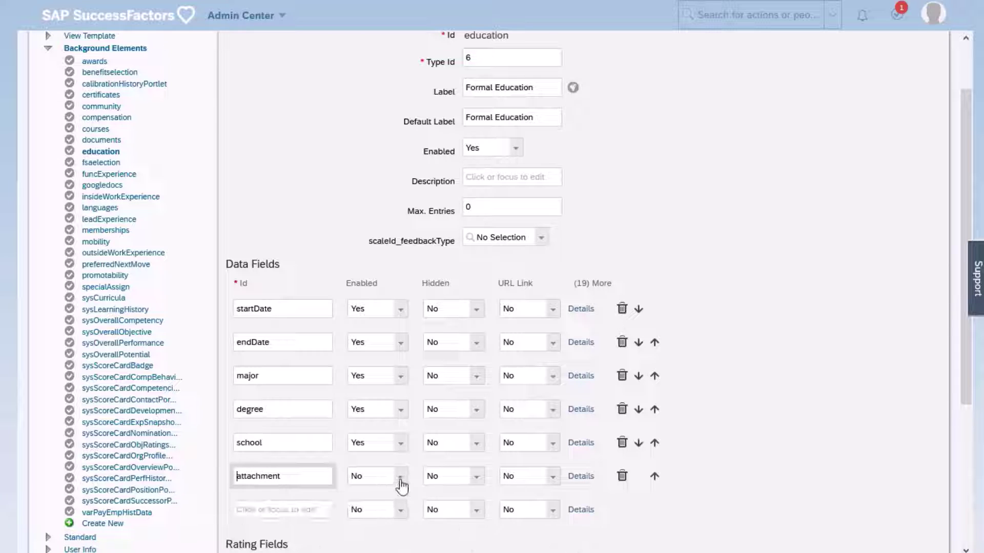
{"action": "left_click", "coordinate": [401, 481]}
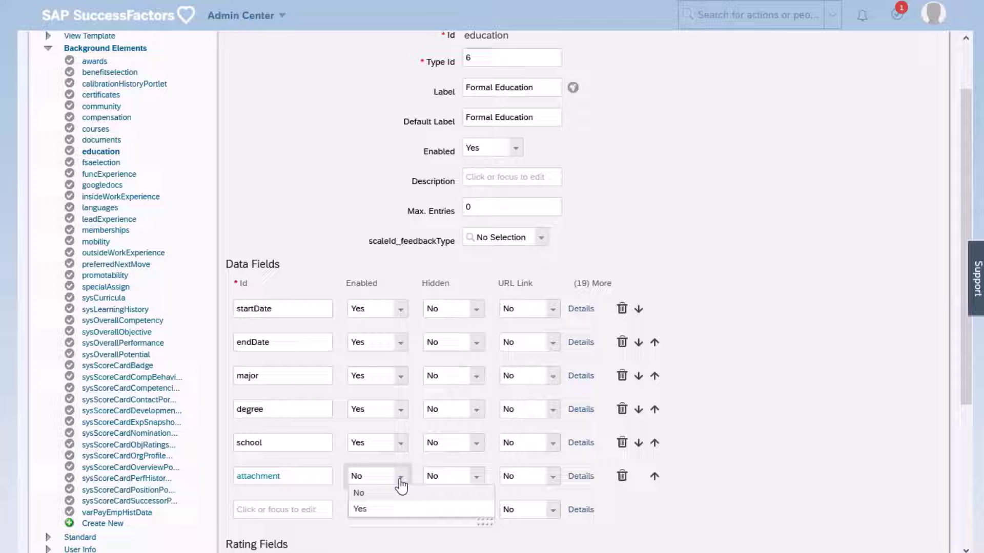
{"action": "left_click", "coordinate": [372, 513]}
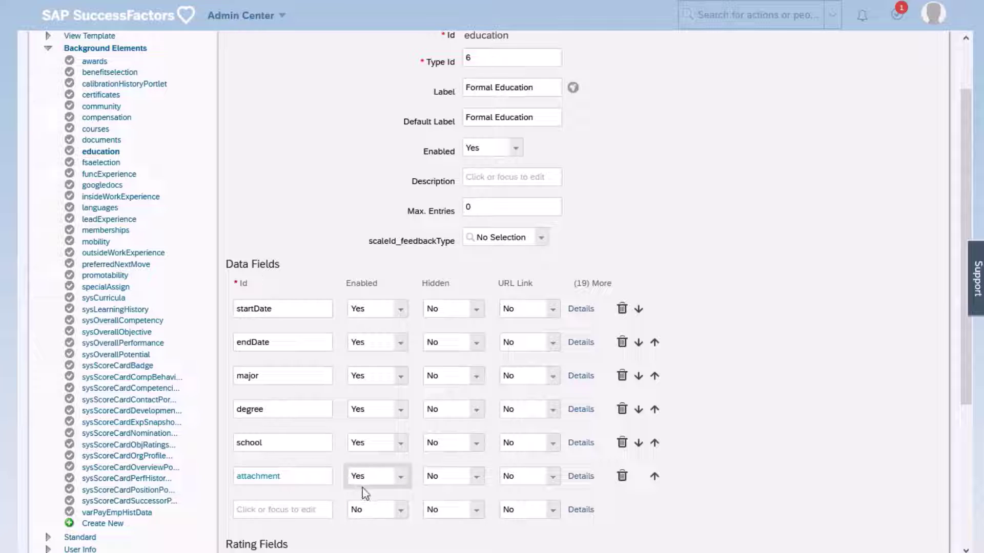
{"action": "left_click", "coordinate": [580, 476]}
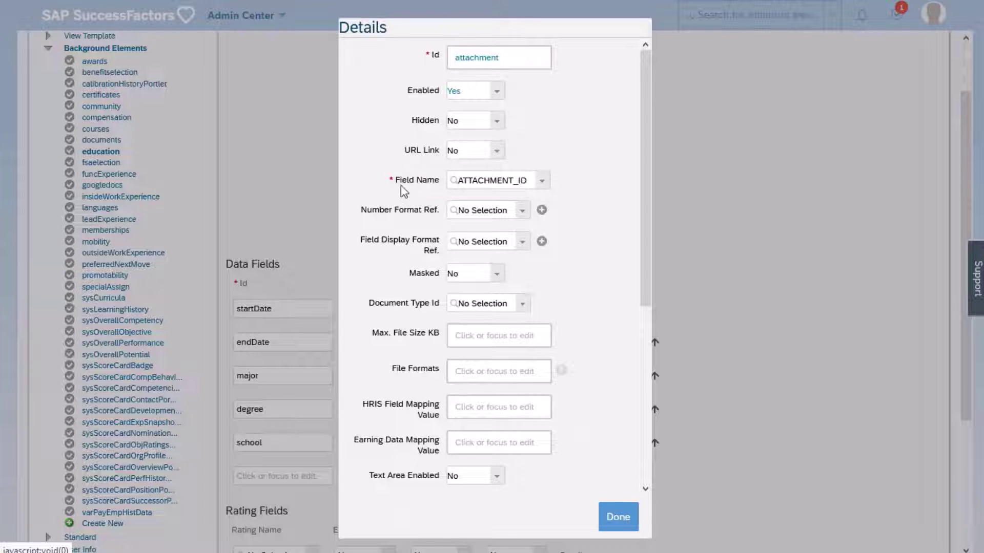
Set the attachment field's Field Name to ATTACHMENT_ID and open the Document Type Id list
{"action": "left_click", "coordinate": [541, 185]}
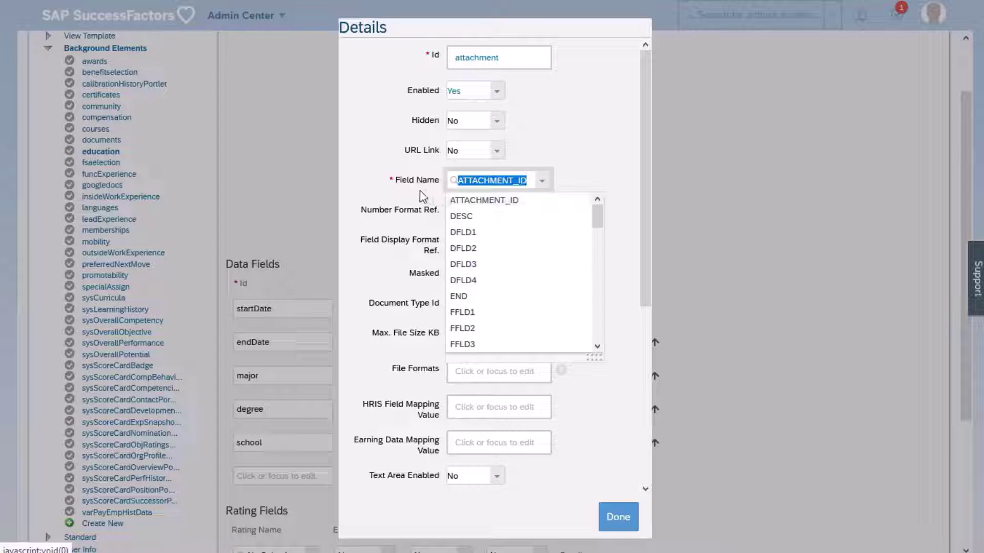
{"action": "left_click", "coordinate": [459, 195]}
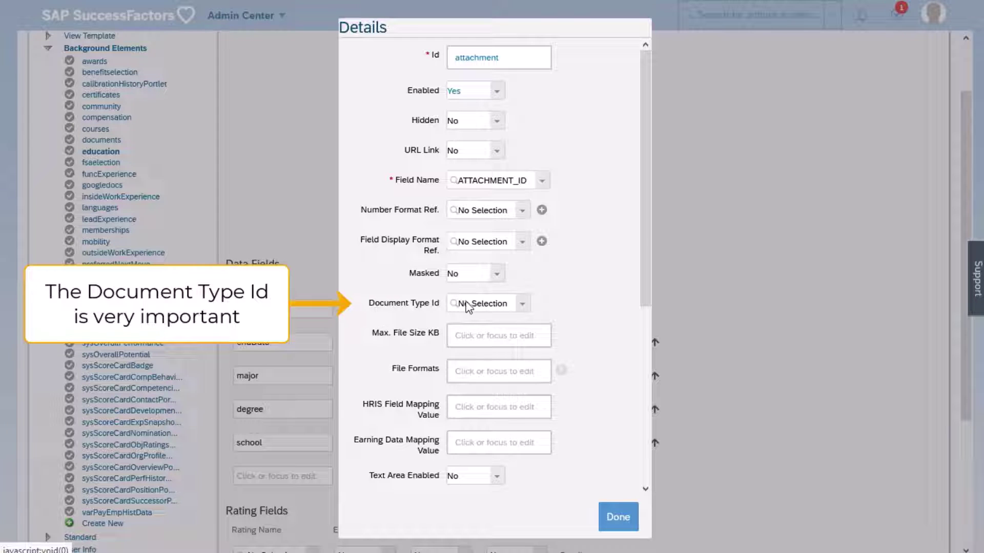
{"action": "left_click", "coordinate": [522, 307]}
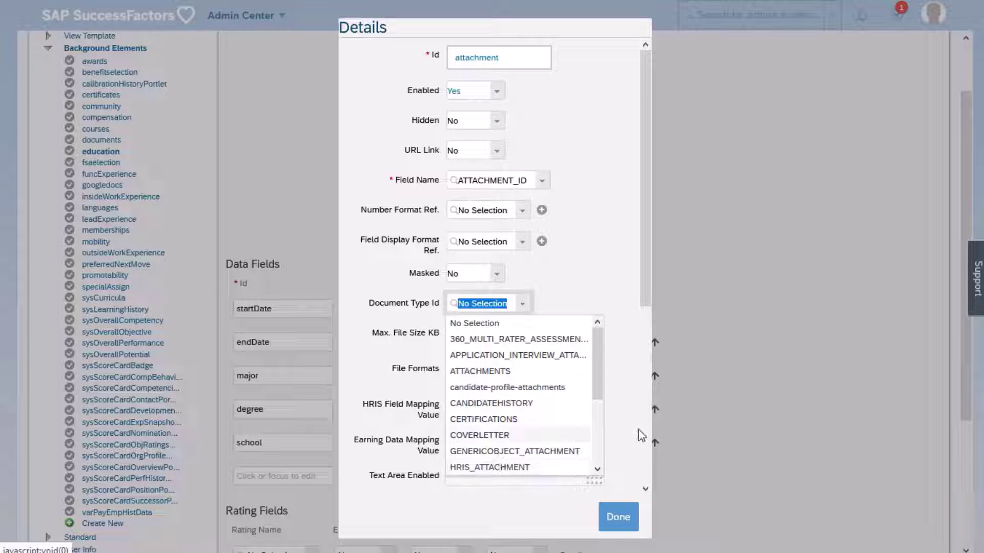
{"action": "mouse_move", "coordinate": [594, 368]}
{"action": "left_mouse_down"}
{"action": "mouse_move", "coordinate": [595, 419]}
{"action": "mouse_move", "coordinate": [600, 366]}
{"action": "left_mouse_up"}
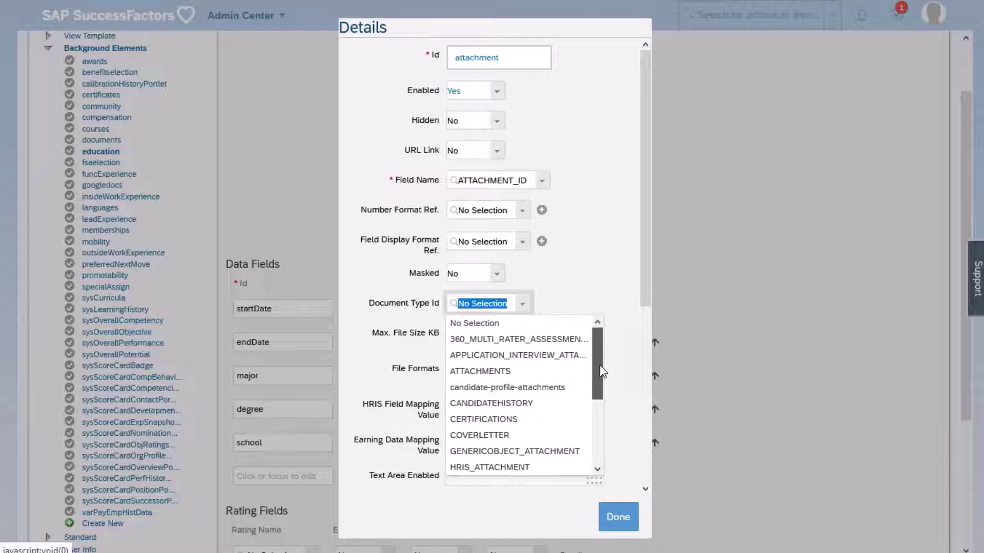
Choose ATTACHMENTS as the Document Type Id and review the maximum file size setting
{"action": "left_click", "coordinate": [510, 371]}
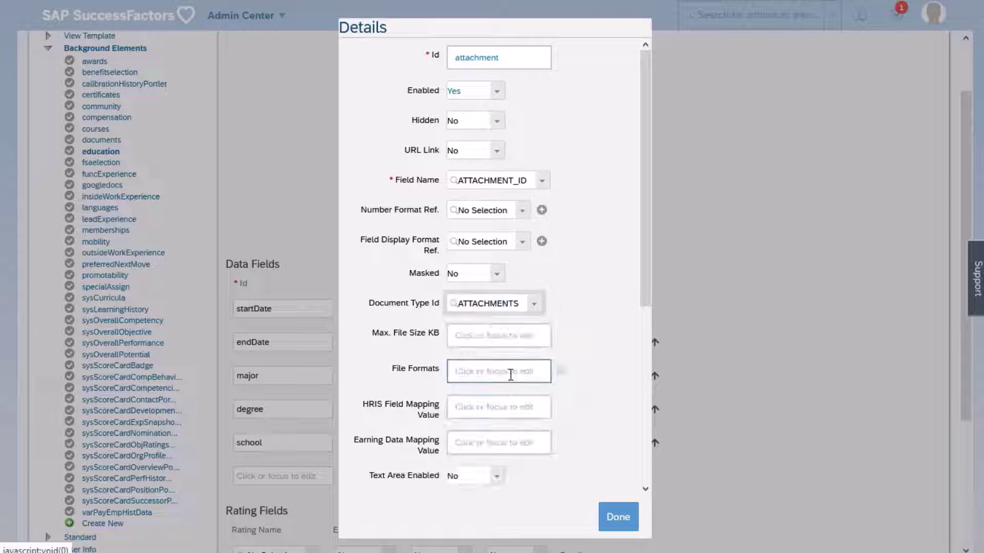
{"action": "scroll", "coordinate": [513, 374], "scroll_direction": "down", "scroll_amount": 3}
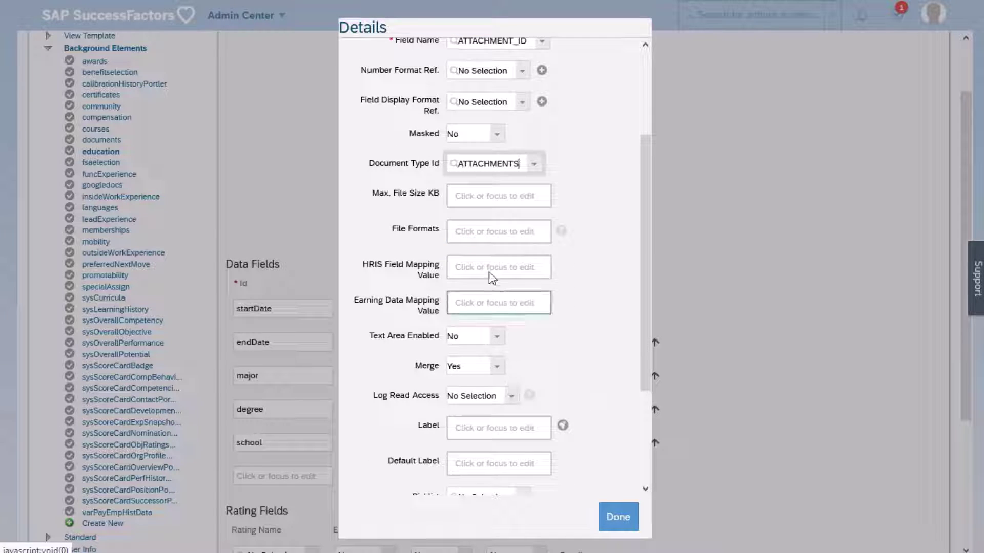
{"action": "left_click_drag", "start_coordinate": [372, 194], "coordinate": [437, 195]}
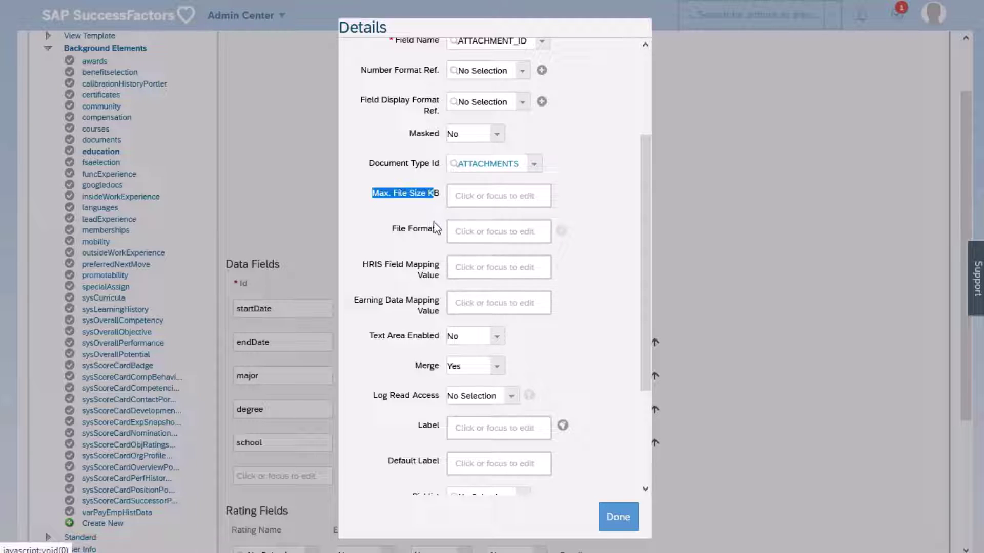
{"action": "scroll", "coordinate": [445, 246], "scroll_direction": "down", "scroll_amount": 3}
Enter 'Attachment' as Label and Default Label, finish the details, and save the education element
{"action": "left_click", "coordinate": [472, 288]}
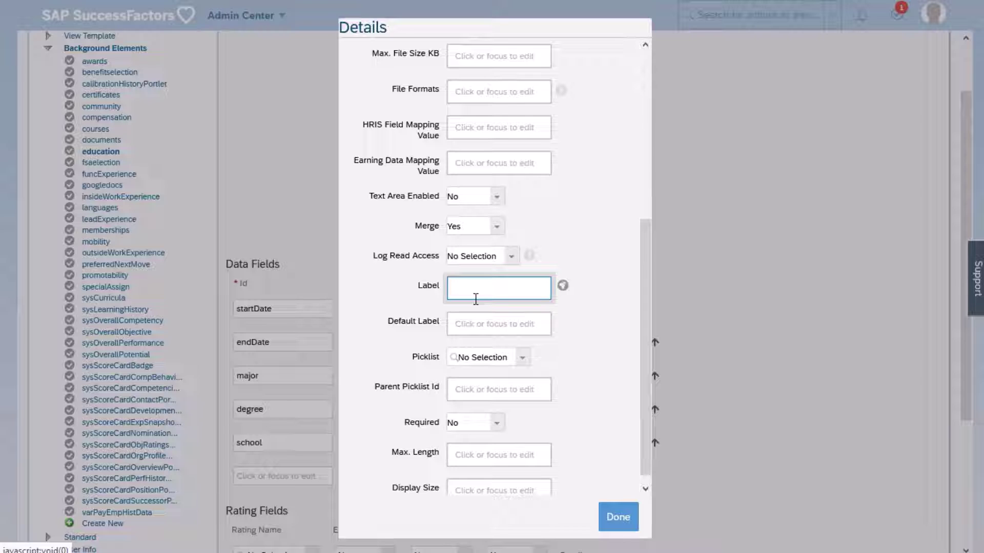
{"action": "type", "text": "Attachment"}
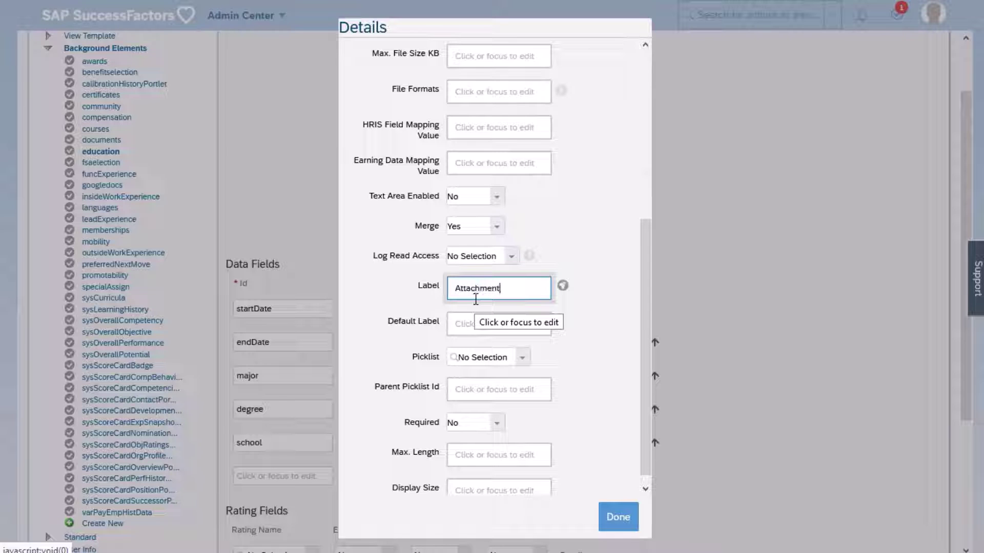
{"action": "left_click", "coordinate": [482, 323]}
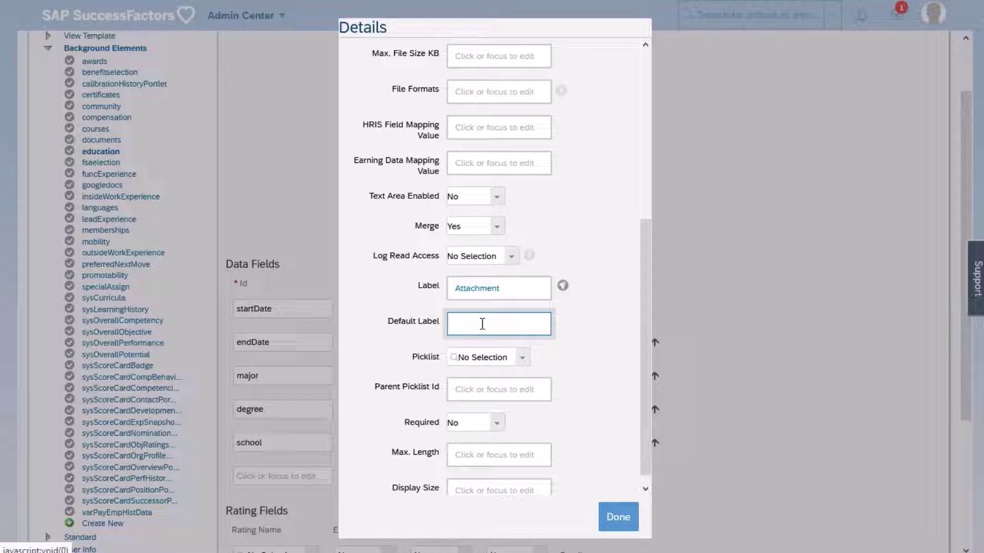
{"action": "type", "text": "Attachment"}
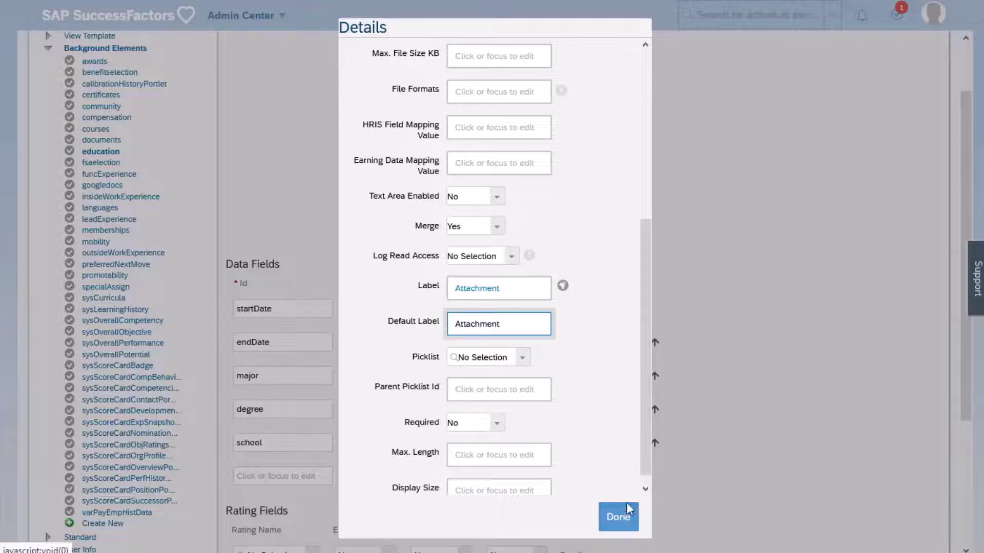
{"action": "left_click", "coordinate": [628, 512]}
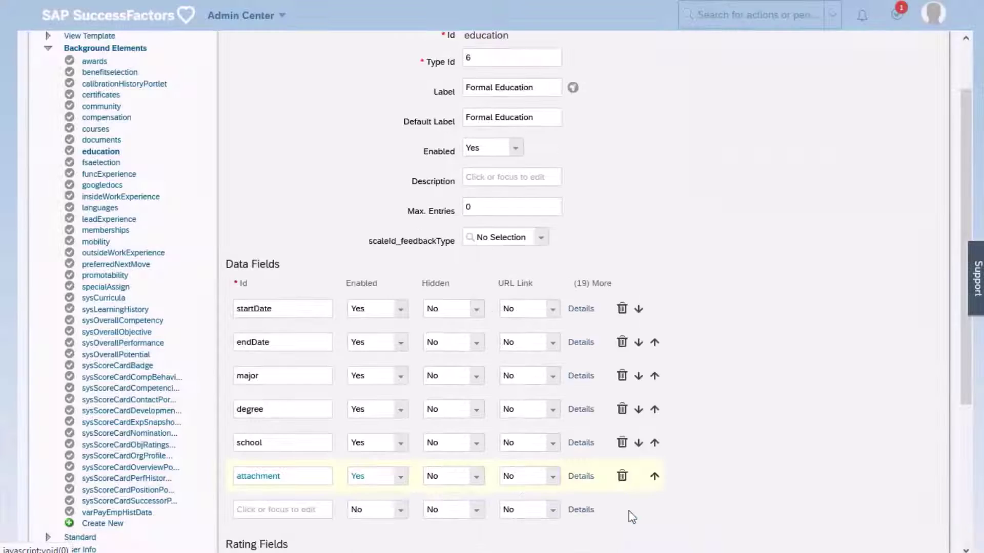
{"action": "scroll", "coordinate": [866, 383], "scroll_direction": "down", "scroll_amount": 5}
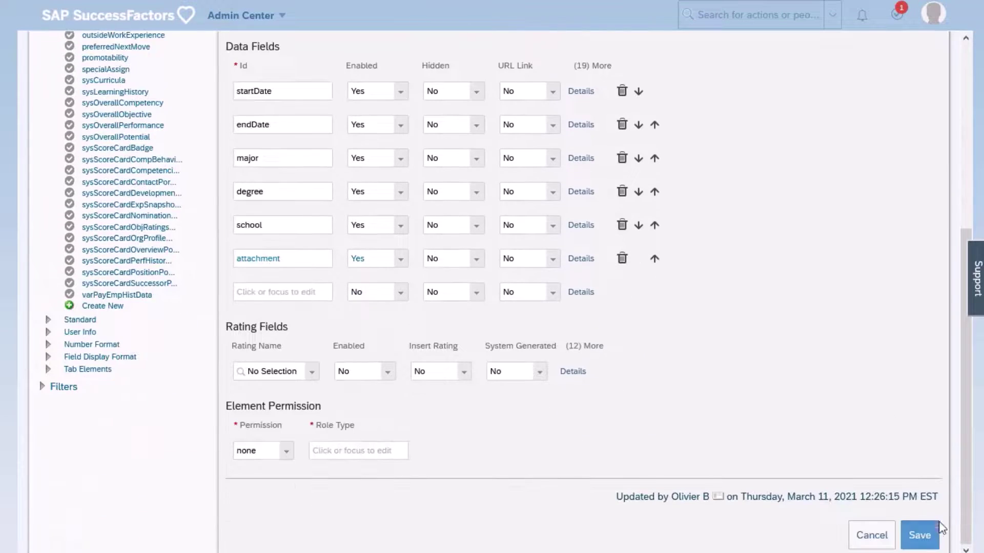
{"action": "left_click", "coordinate": [932, 530]}
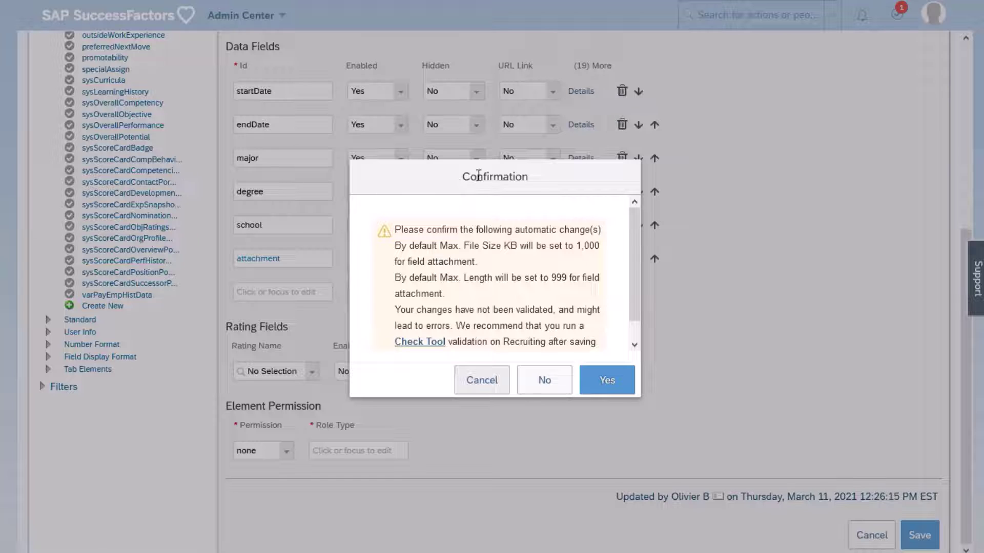
Accept the default Max. File Size 1,000 KB and Max. Length 999 limits
{"action": "left_click_drag", "start_coordinate": [448, 243], "coordinate": [505, 247]}
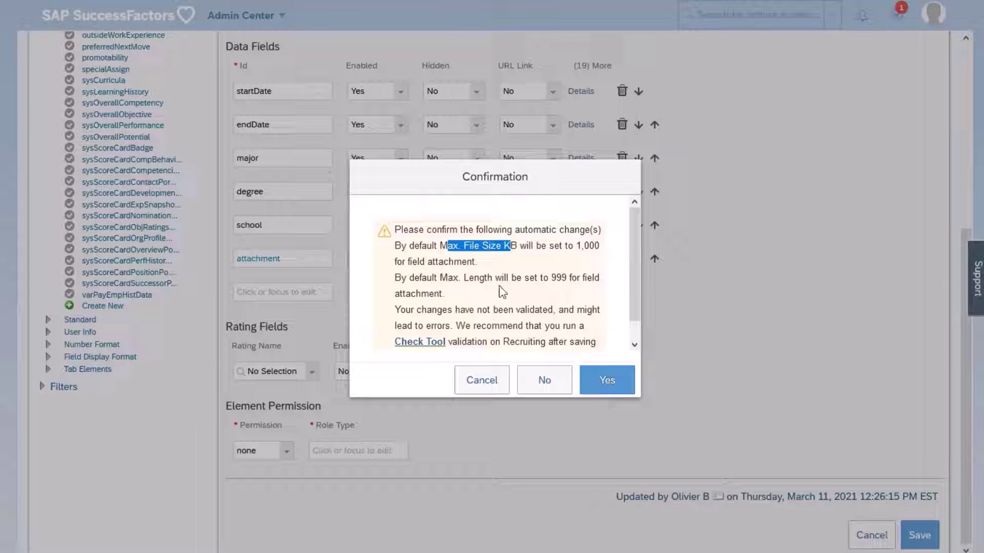
{"action": "left_click", "coordinate": [616, 381]}
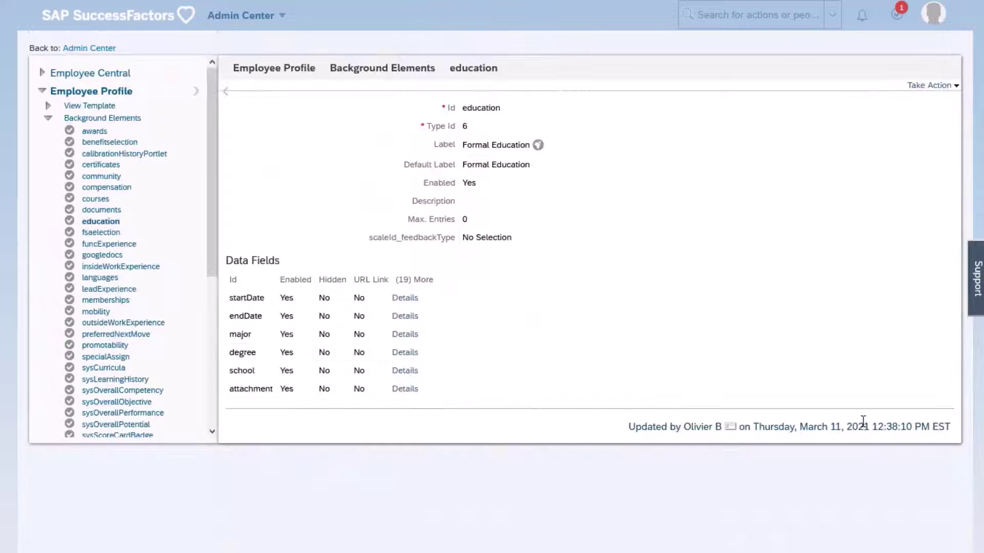
In My Employee File's Talent Profile, edit Formal Education and add a new row
{"action": "left_click", "coordinate": [252, 15]}
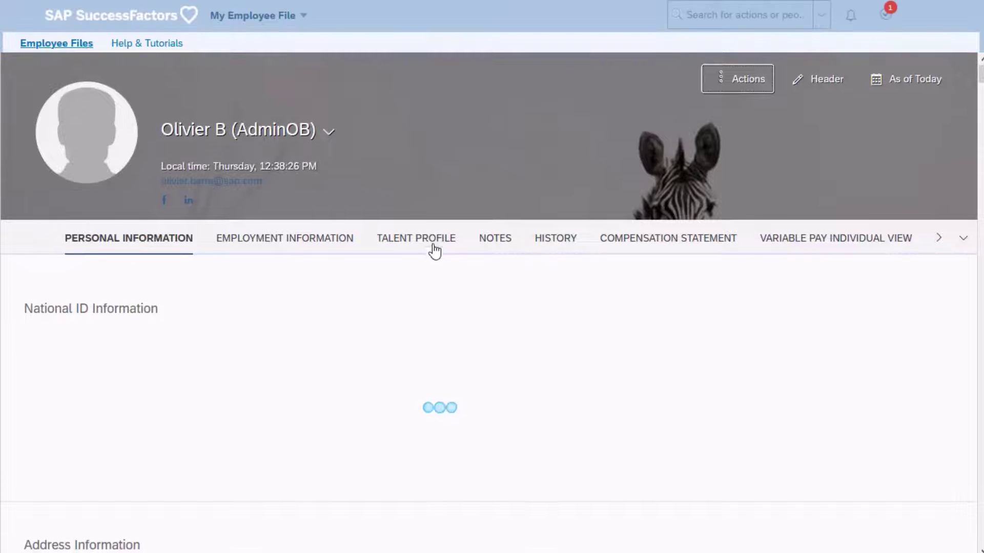
{"action": "left_click", "coordinate": [431, 245]}
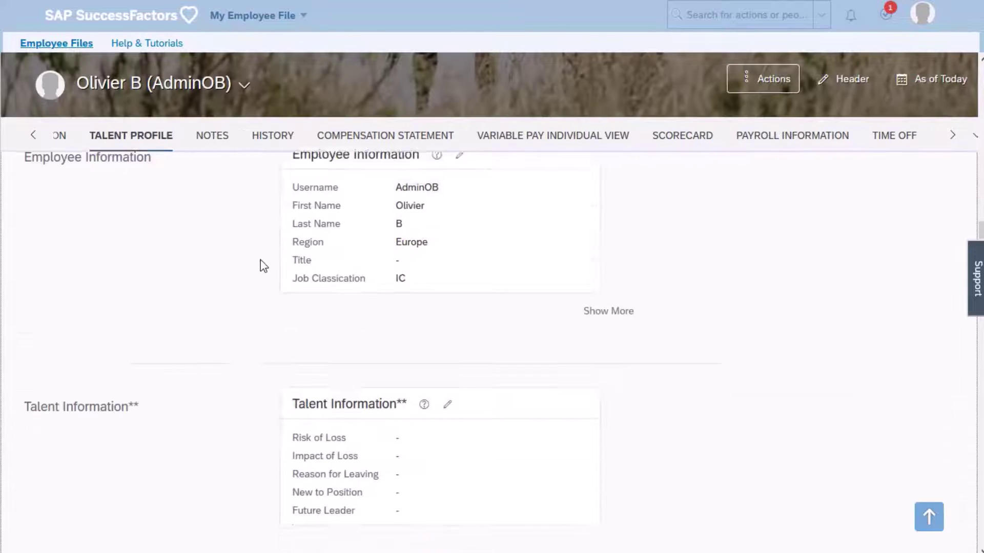
{"action": "scroll", "coordinate": [261, 263], "scroll_direction": "down", "scroll_amount": 10}
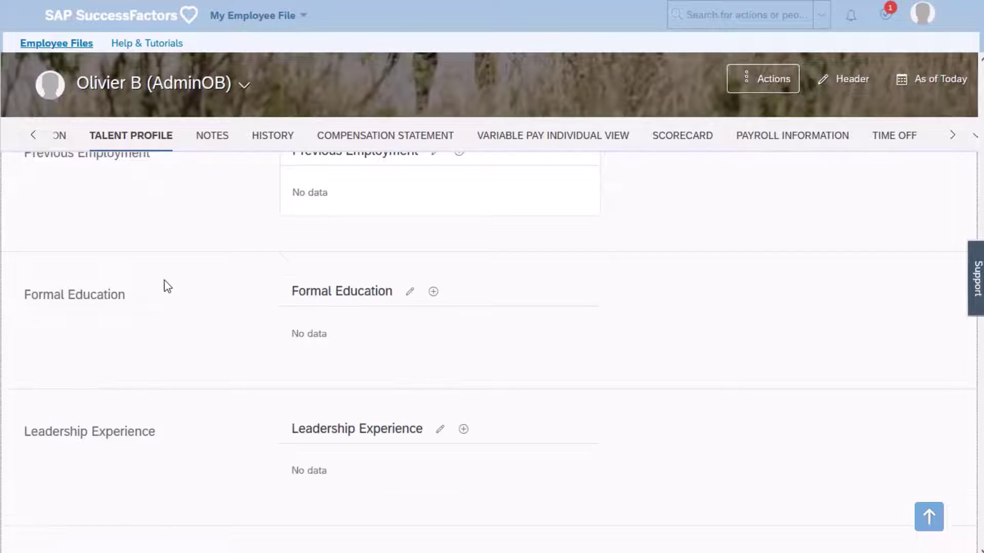
{"action": "left_click", "coordinate": [413, 295]}
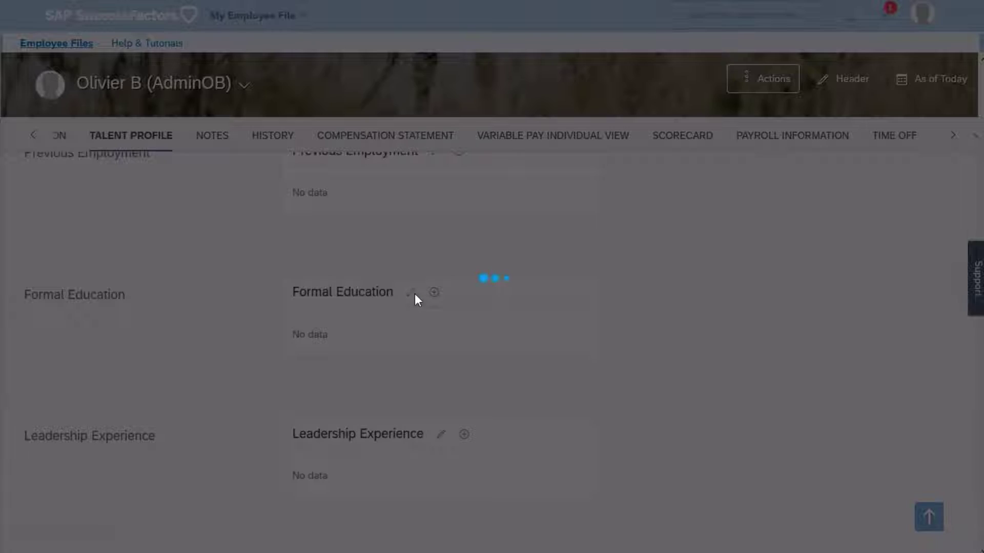
{"action": "left_click", "coordinate": [182, 218]}
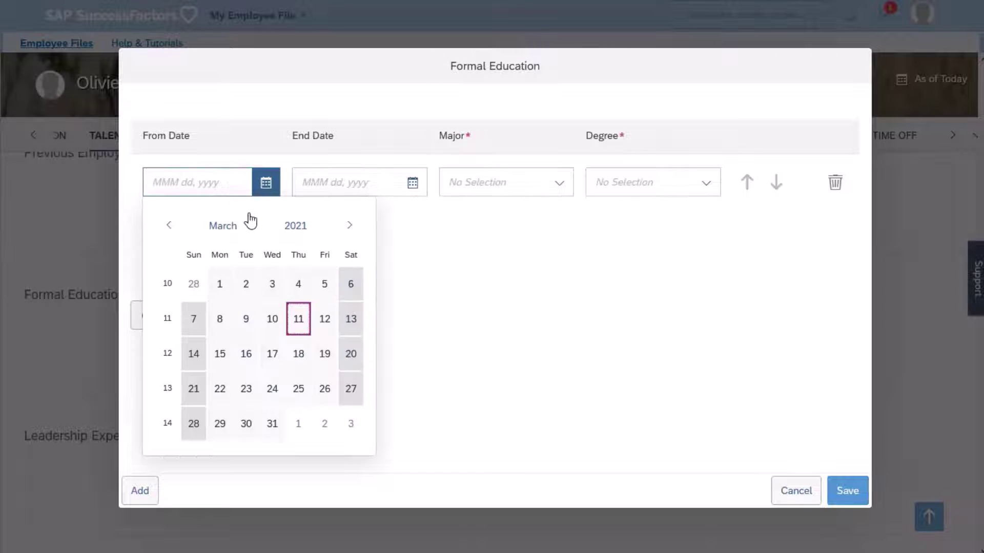
Fill the row with Mar 11–25, 2021, Accounting, Associates and school ABC, then open its attachments
{"action": "left_click", "coordinate": [298, 318]}
{"action": "left_click", "coordinate": [412, 183]}
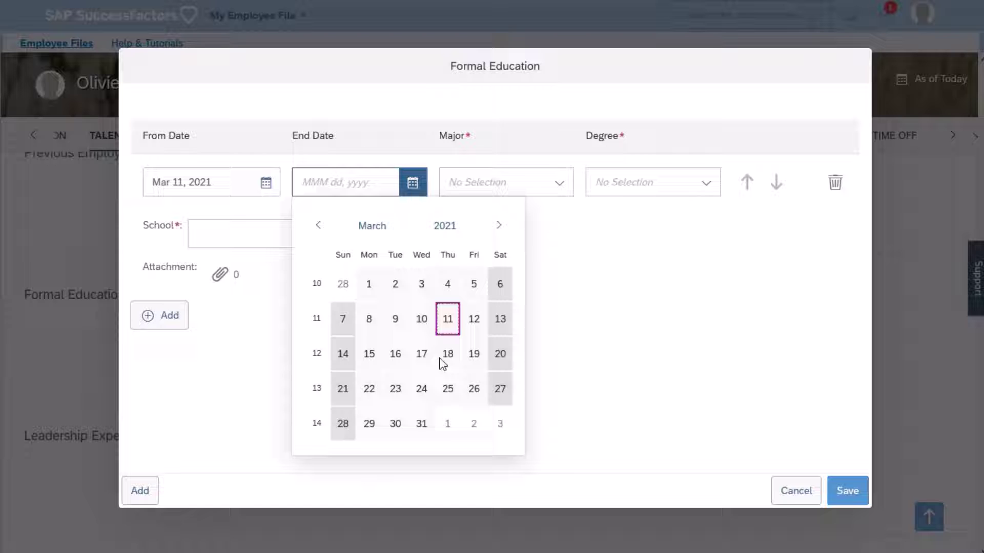
{"action": "left_click", "coordinate": [447, 389]}
{"action": "left_click", "coordinate": [566, 187]}
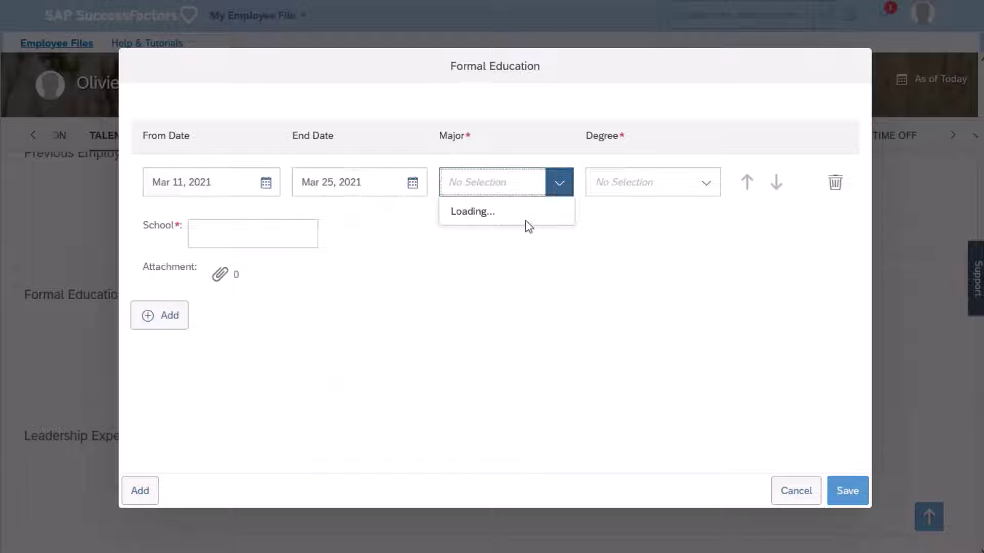
{"action": "left_click", "coordinate": [518, 219]}
{"action": "left_click", "coordinate": [715, 184]}
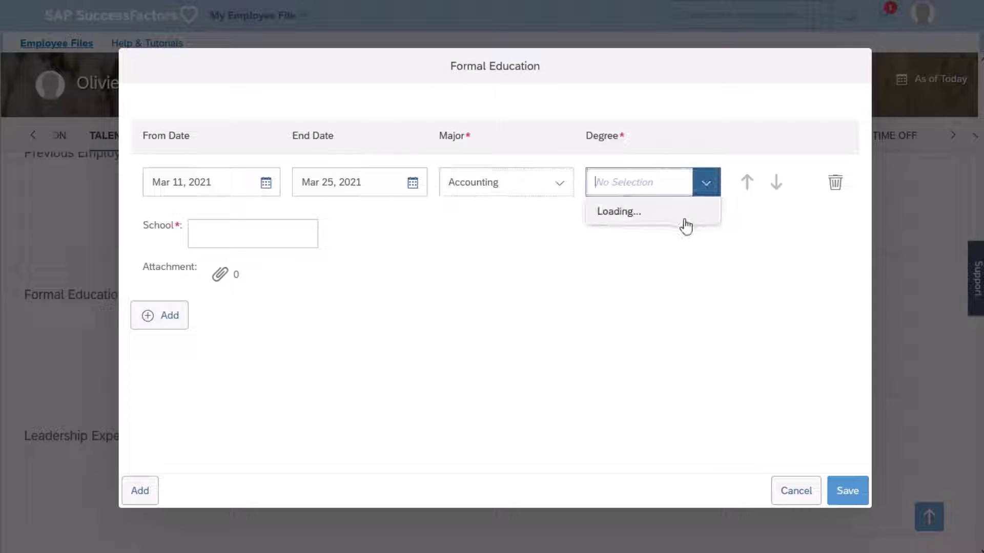
{"action": "left_click", "coordinate": [677, 216]}
{"action": "left_click", "coordinate": [282, 233]}
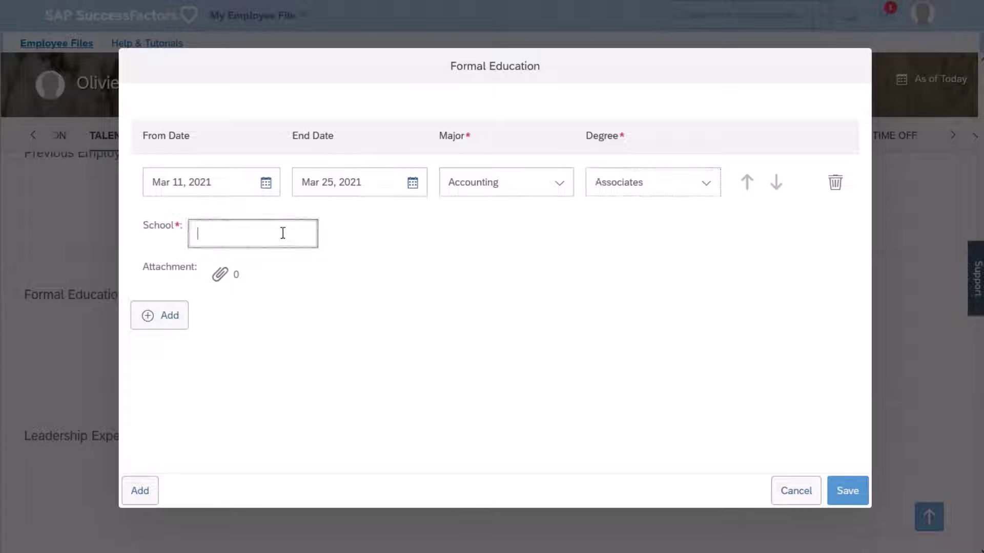
{"action": "type", "text": "ABC"}
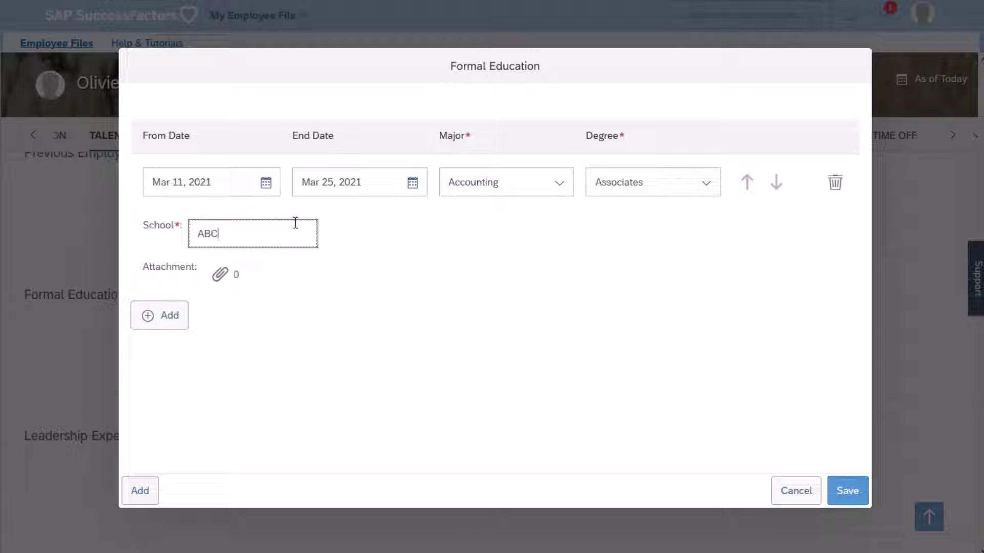
{"action": "left_click", "coordinate": [221, 277]}
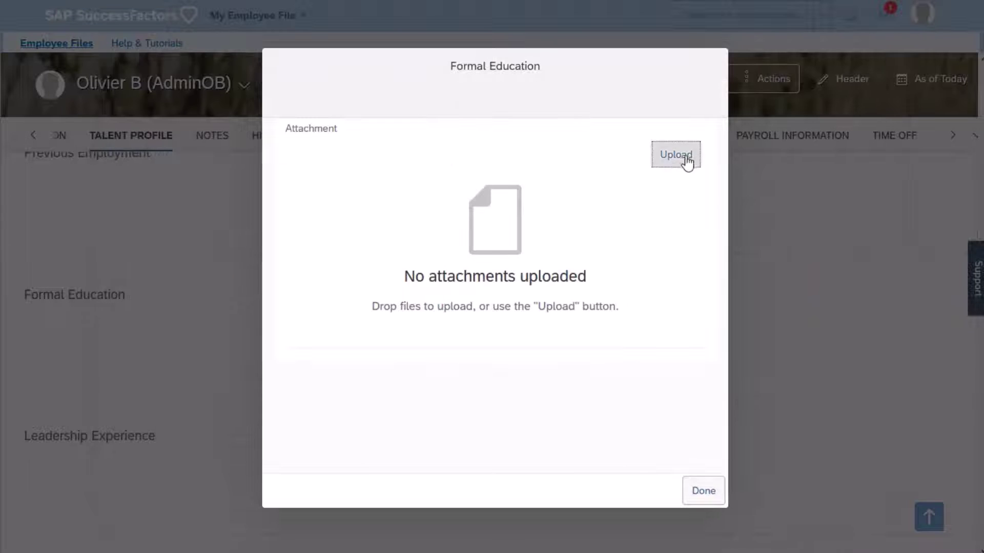
Upload Degree 1.pdf from Desktop > THR98 Videos > Degrees and save the education entry
{"action": "left_click", "coordinate": [682, 160]}
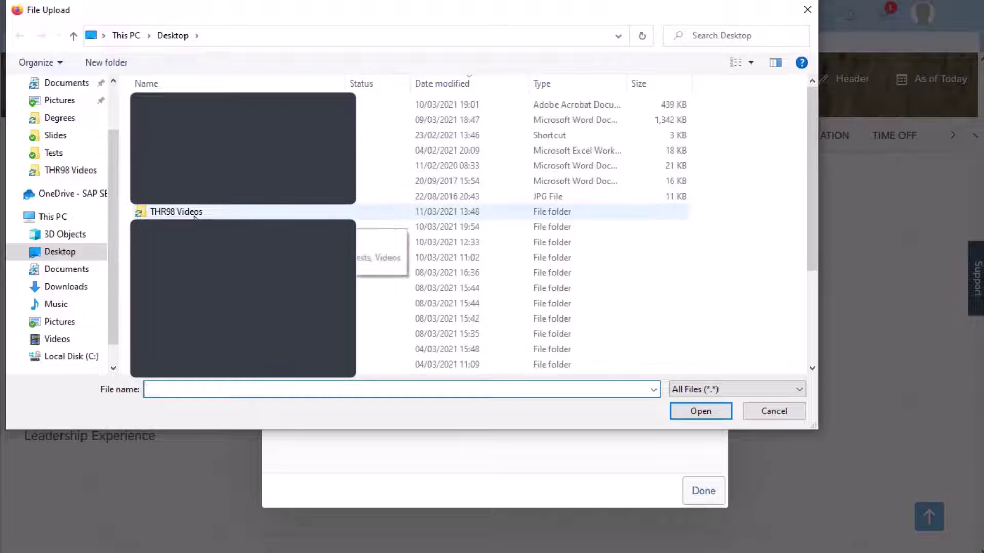
{"action": "double_click", "coordinate": [194, 214]}
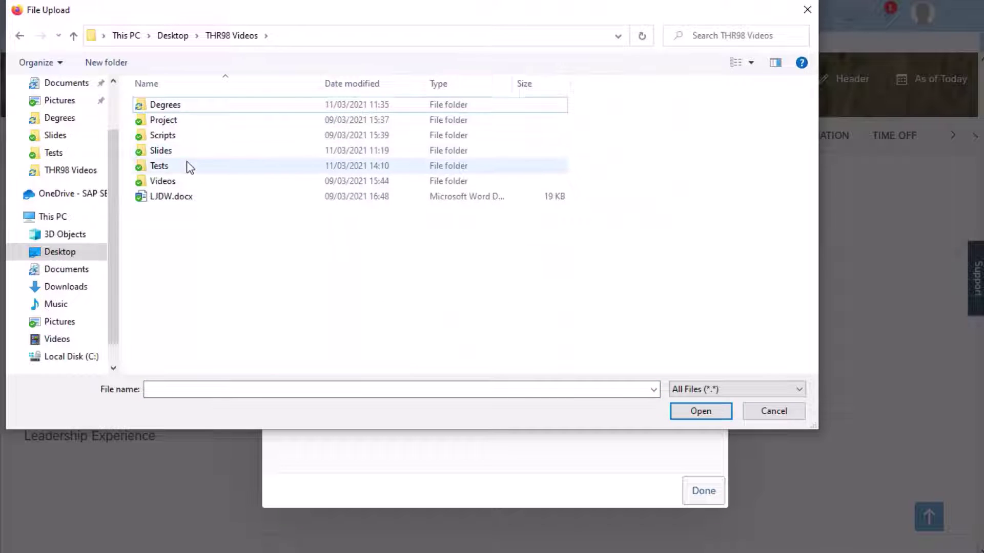
{"action": "double_click", "coordinate": [183, 107]}
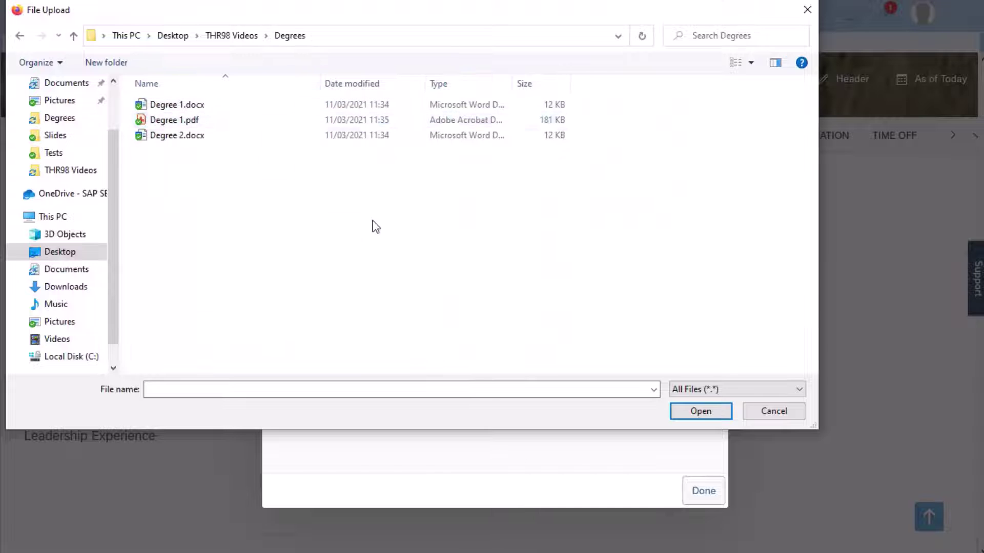
{"action": "left_click", "coordinate": [183, 118]}
{"action": "left_click", "coordinate": [707, 412]}
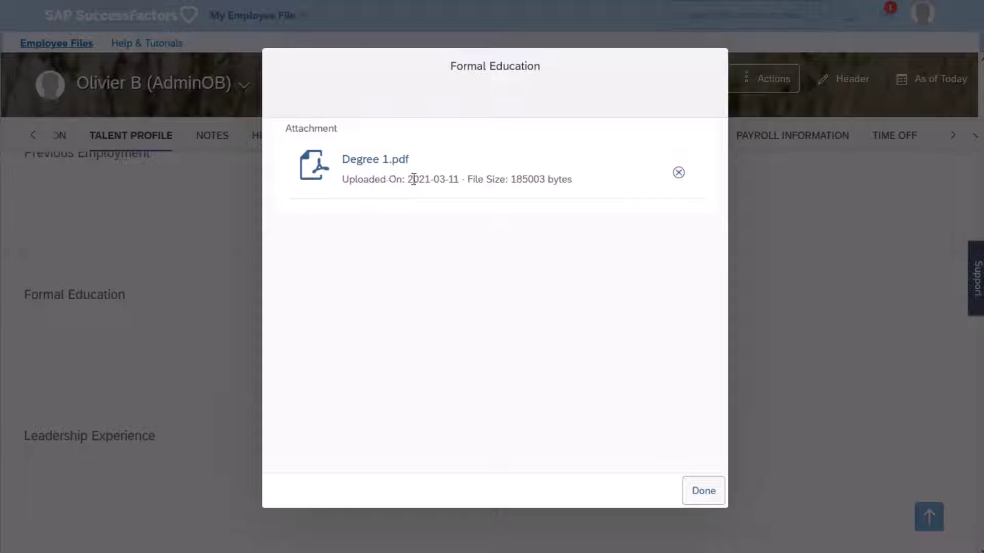
{"action": "left_click", "coordinate": [701, 494]}
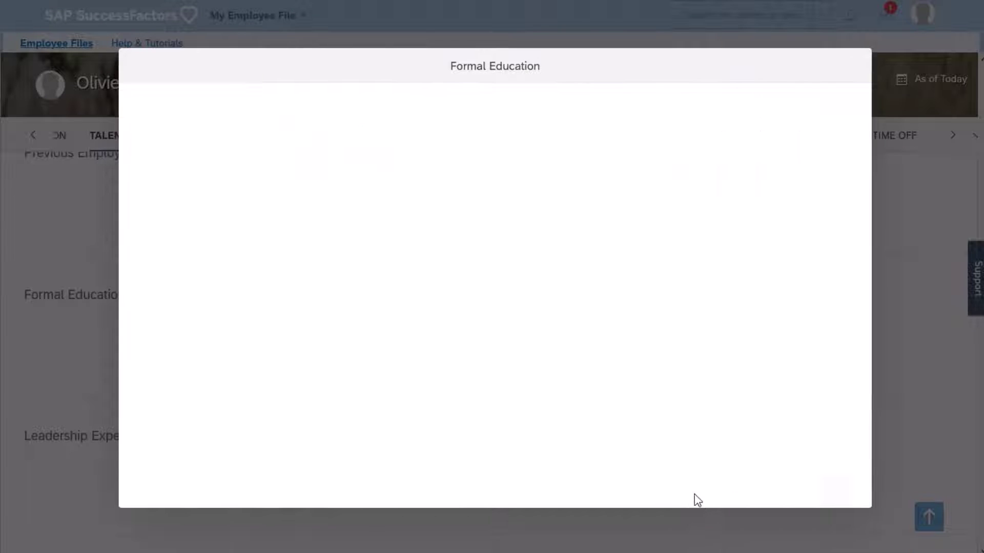
{"action": "left_click", "coordinate": [853, 500]}
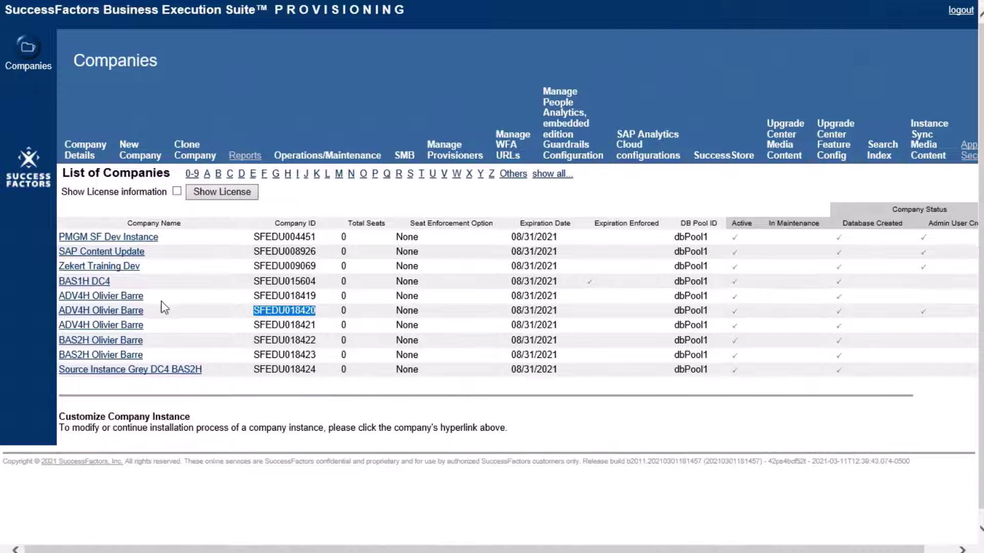
Export the ADV4H company instance's data model from Import/Export Data Model
{"action": "left_click", "coordinate": [139, 311]}
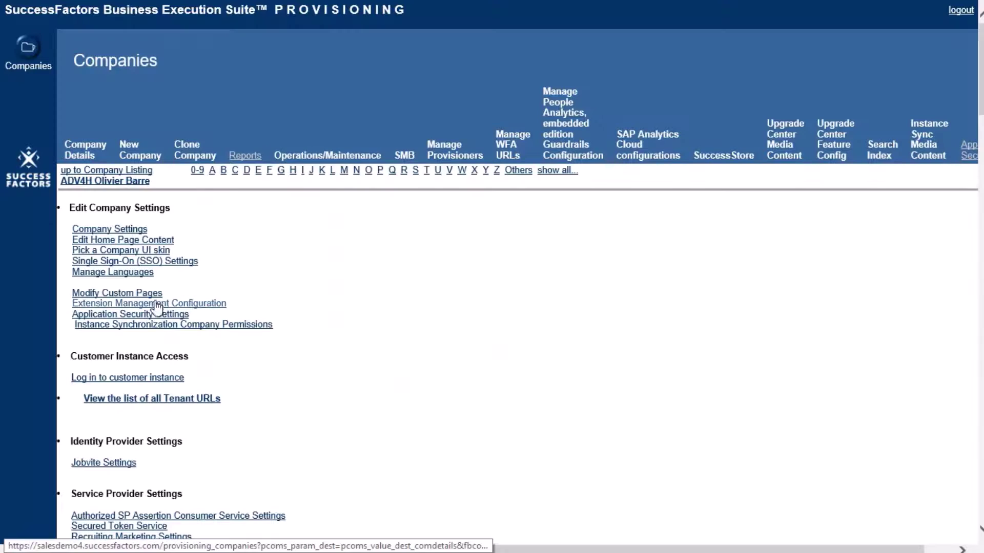
{"action": "scroll", "coordinate": [173, 248], "scroll_direction": "down", "scroll_amount": 10}
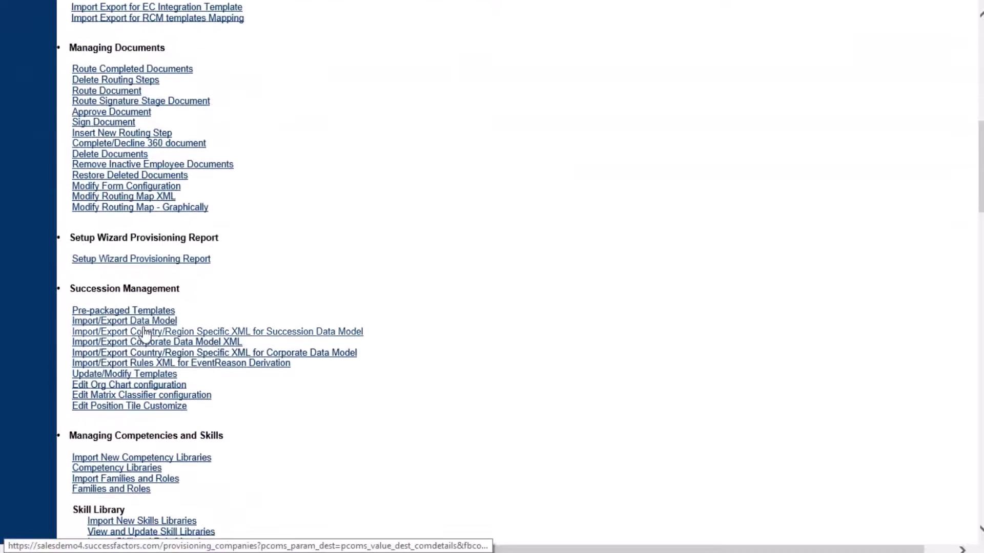
{"action": "left_click", "coordinate": [110, 320]}
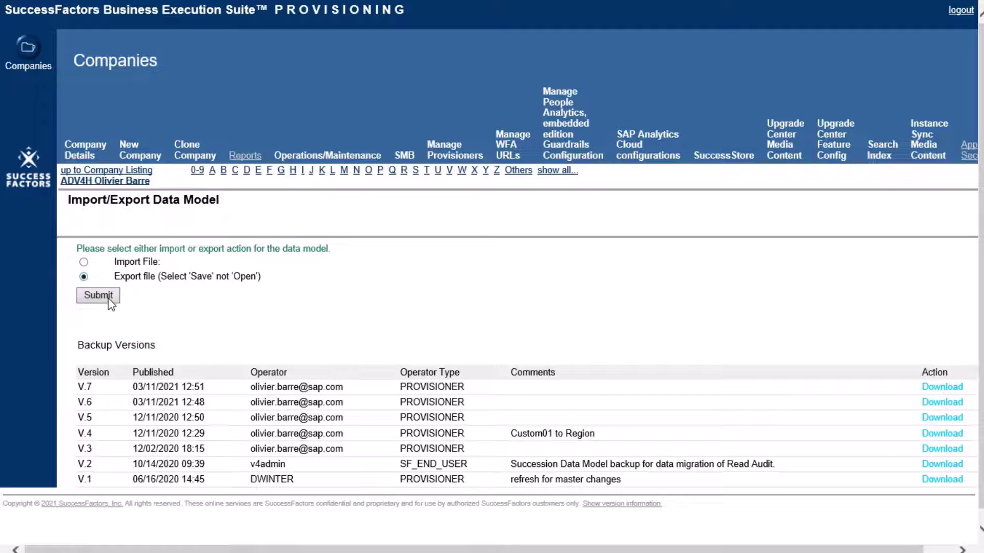
{"action": "left_click", "coordinate": [109, 302]}
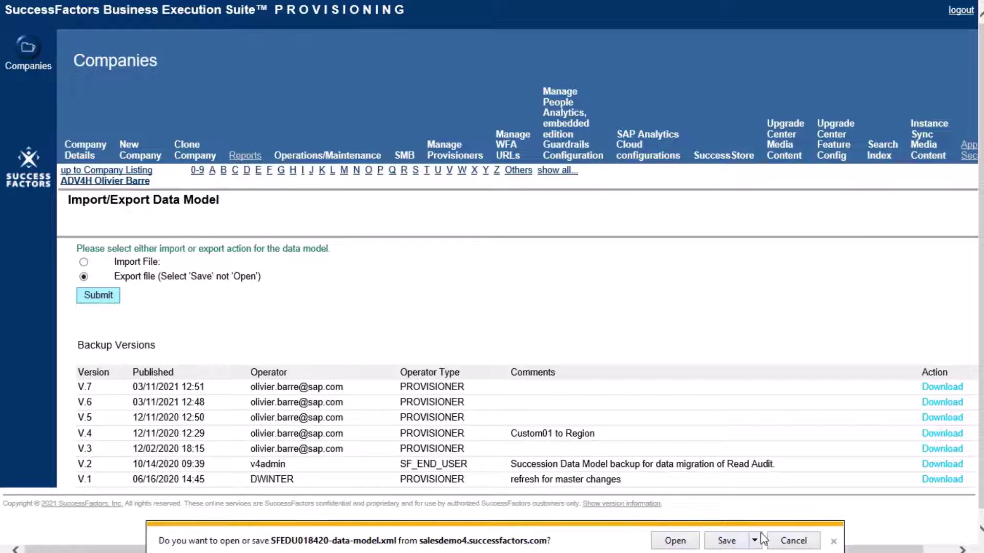
Save the downloaded data model as SFEDU018420-data-modelV1.xml
{"action": "left_click", "coordinate": [756, 540]}
{"action": "left_click", "coordinate": [772, 521]}
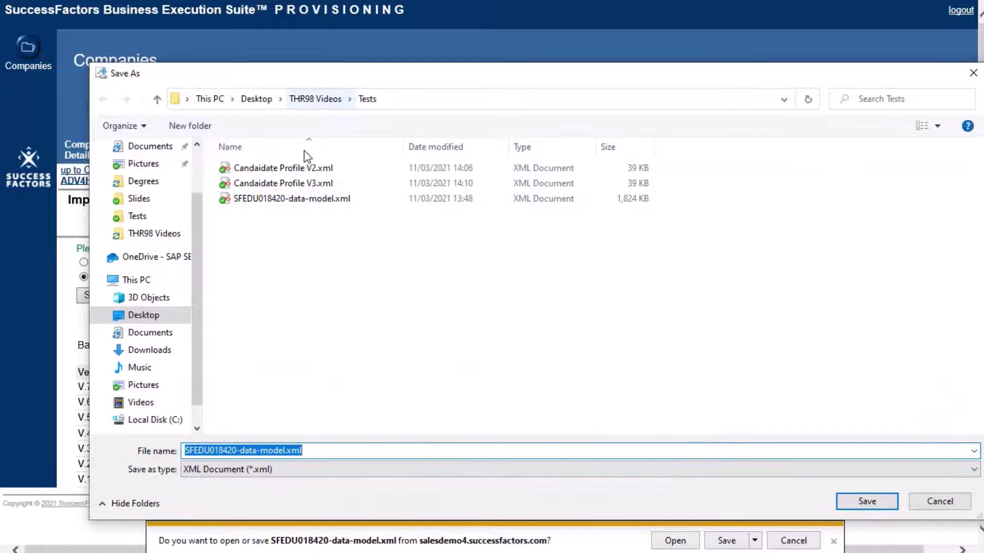
{"action": "left_click", "coordinate": [287, 450]}
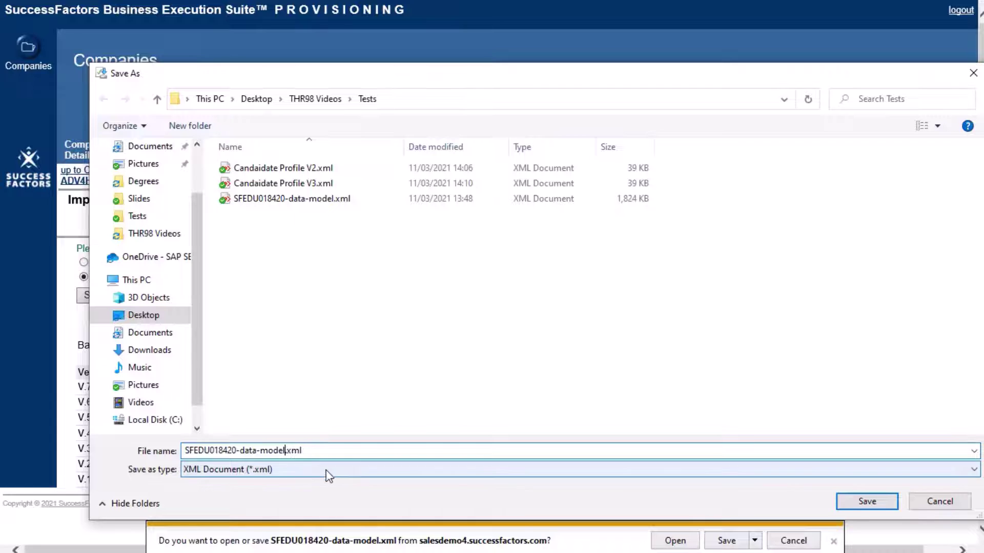
{"action": "type", "text": "V1"}
{"action": "left_click", "coordinate": [856, 504]}
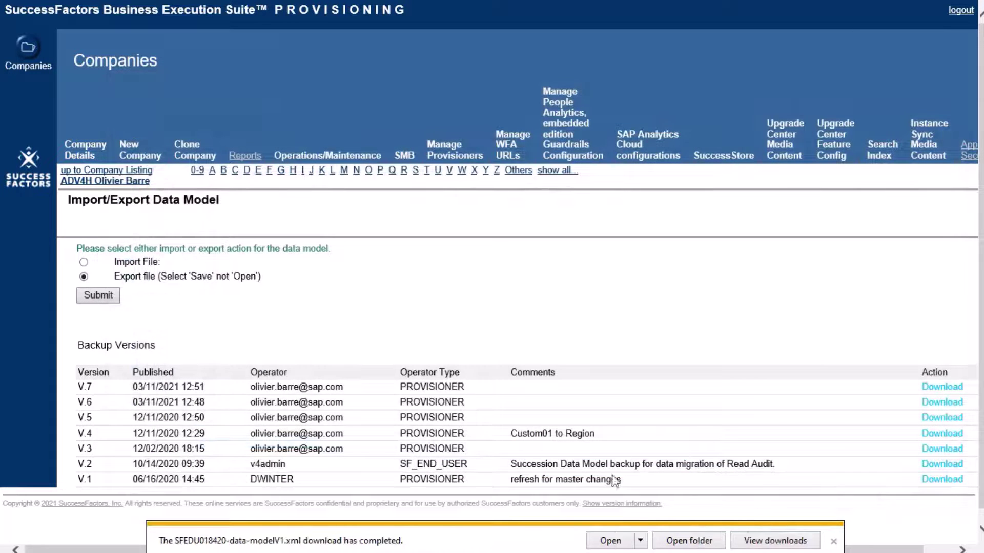
{"action": "left_click", "coordinate": [672, 539]}
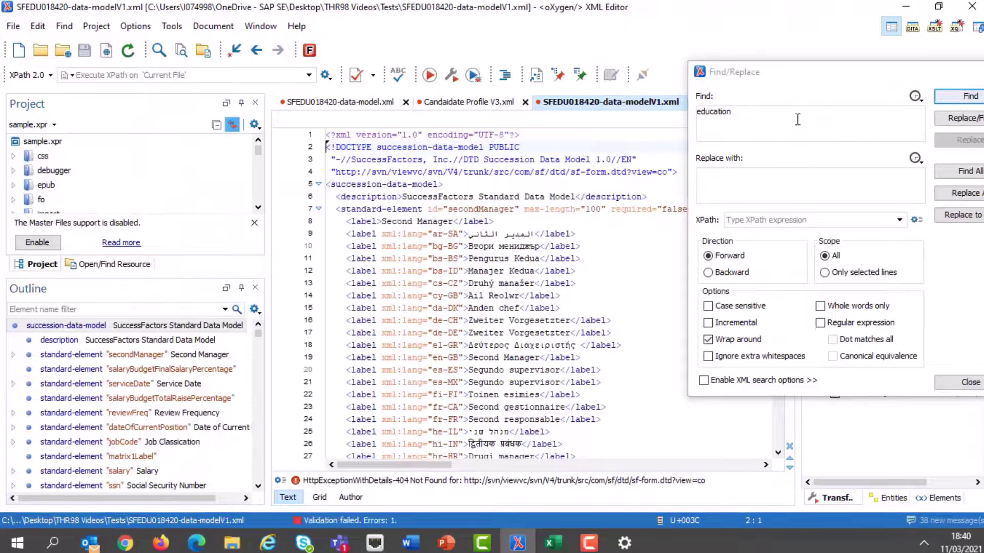
Find the education element and copy its attachment data-field definition
{"action": "left_click", "coordinate": [943, 96]}
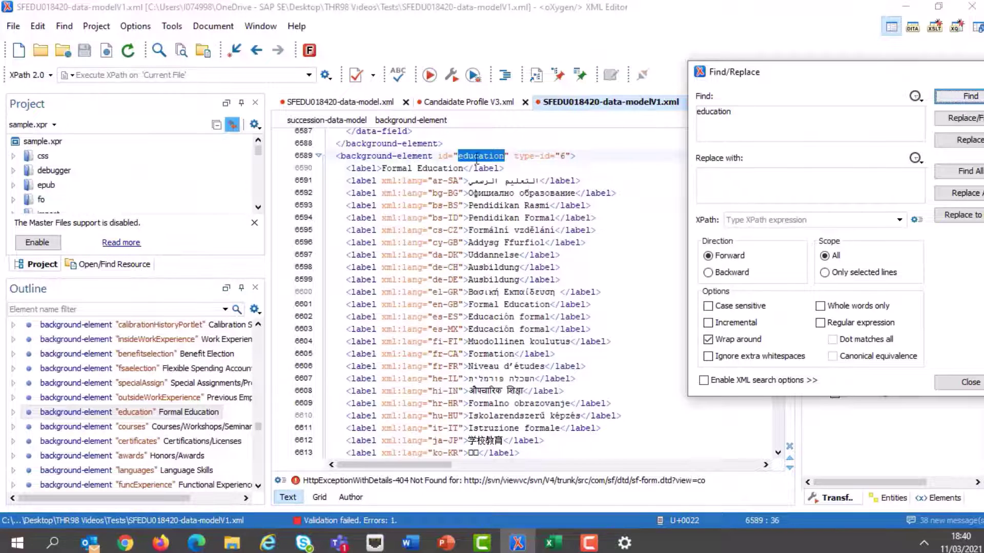
{"action": "scroll", "coordinate": [478, 179], "scroll_direction": "down", "scroll_amount": 16}
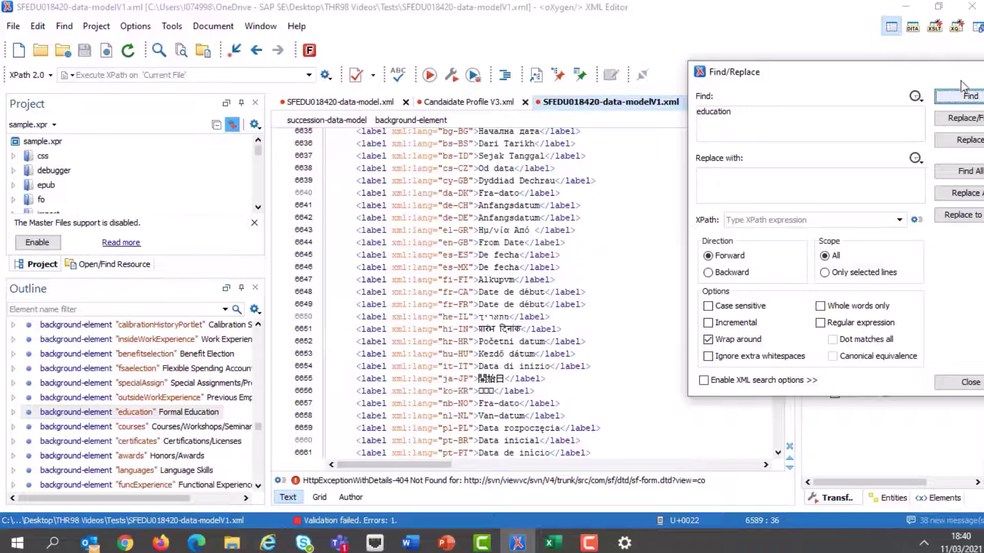
{"action": "left_click_drag", "start_coordinate": [959, 73], "coordinate": [918, 72]}
{"action": "key", "text": "Escape"}
{"action": "scroll", "coordinate": [503, 227], "scroll_direction": "down", "scroll_amount": 5}
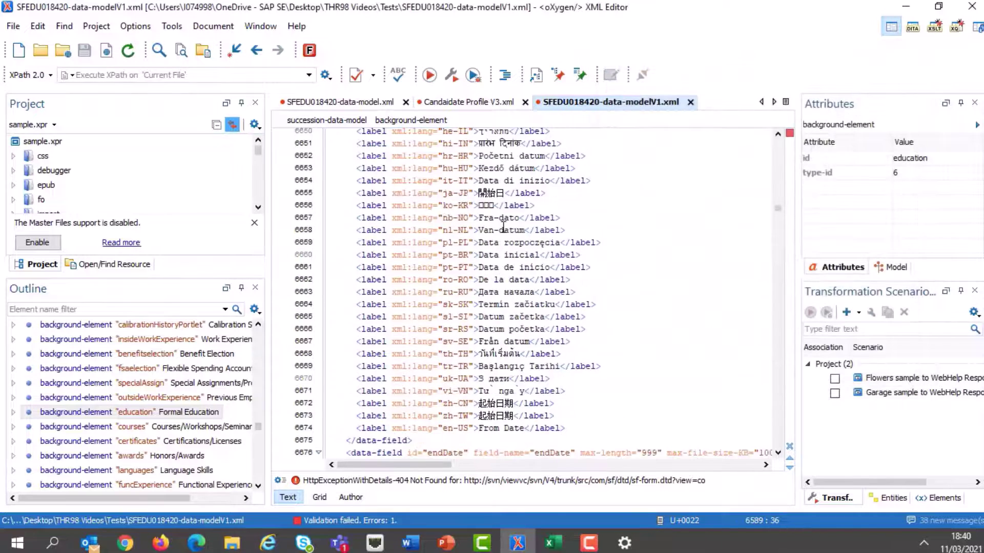
{"action": "scroll", "coordinate": [503, 227], "scroll_direction": "down", "scroll_amount": 7}
{"action": "scroll", "coordinate": [406, 209], "scroll_direction": "down", "scroll_amount": 17}
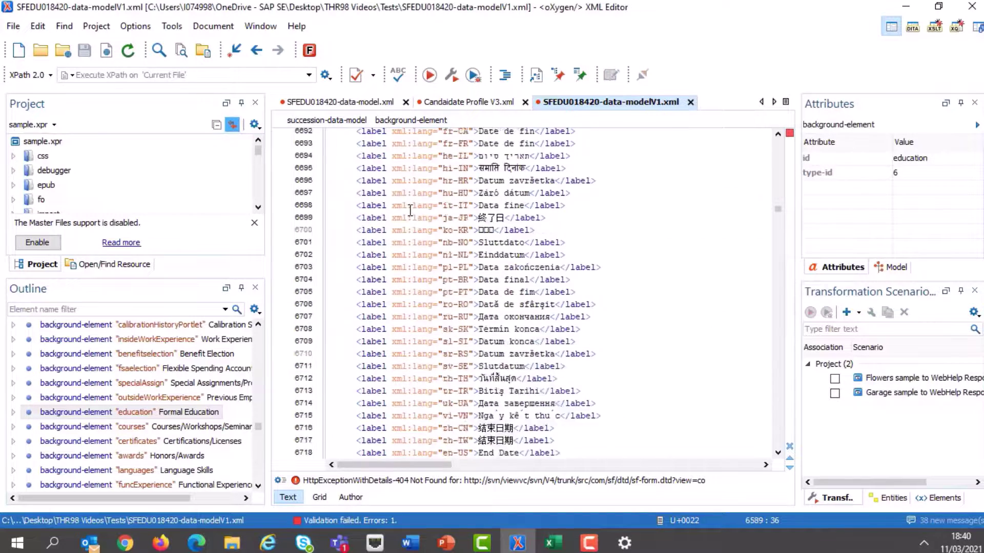
{"action": "scroll", "coordinate": [368, 212], "scroll_direction": "down", "scroll_amount": 13}
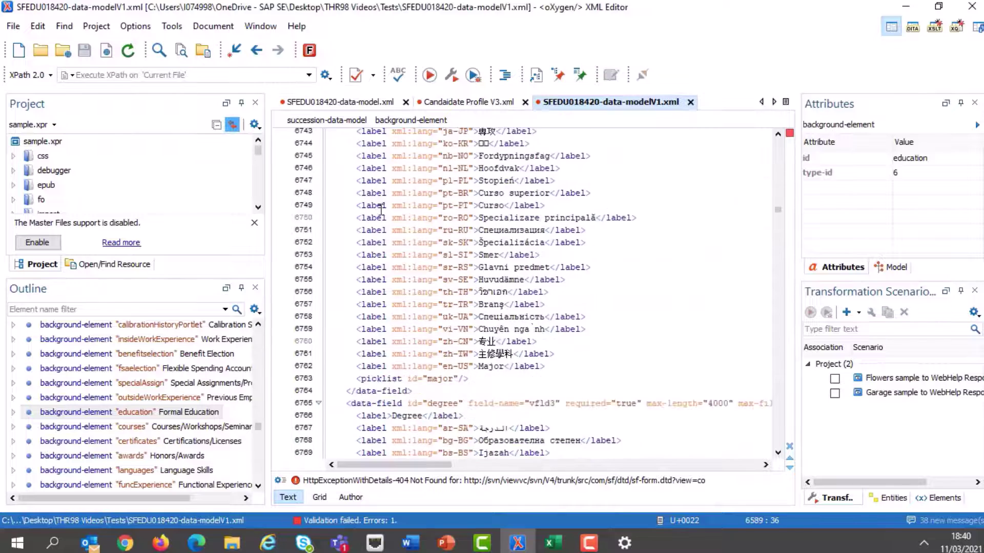
{"action": "scroll", "coordinate": [438, 219], "scroll_direction": "down", "scroll_amount": 14}
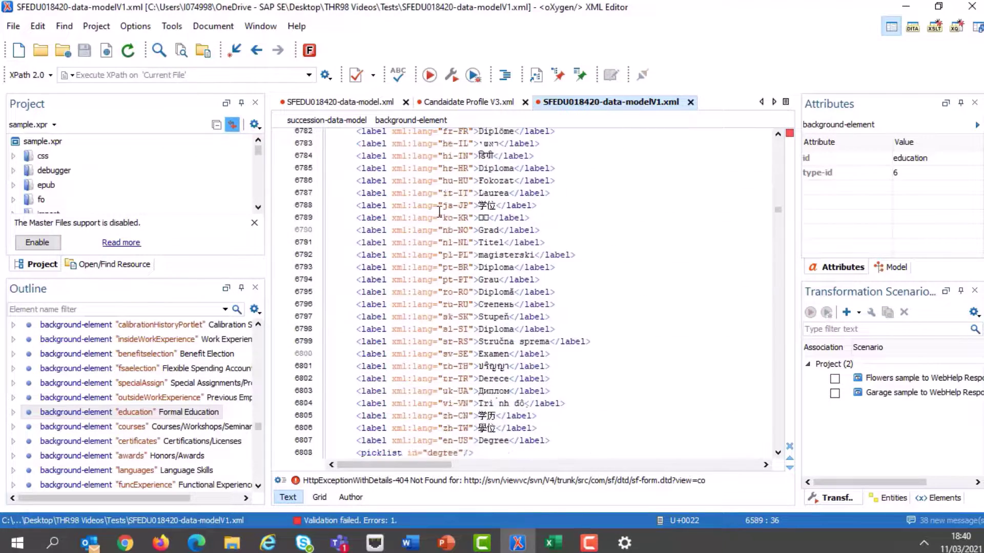
{"action": "scroll", "coordinate": [441, 217], "scroll_direction": "down", "scroll_amount": 14}
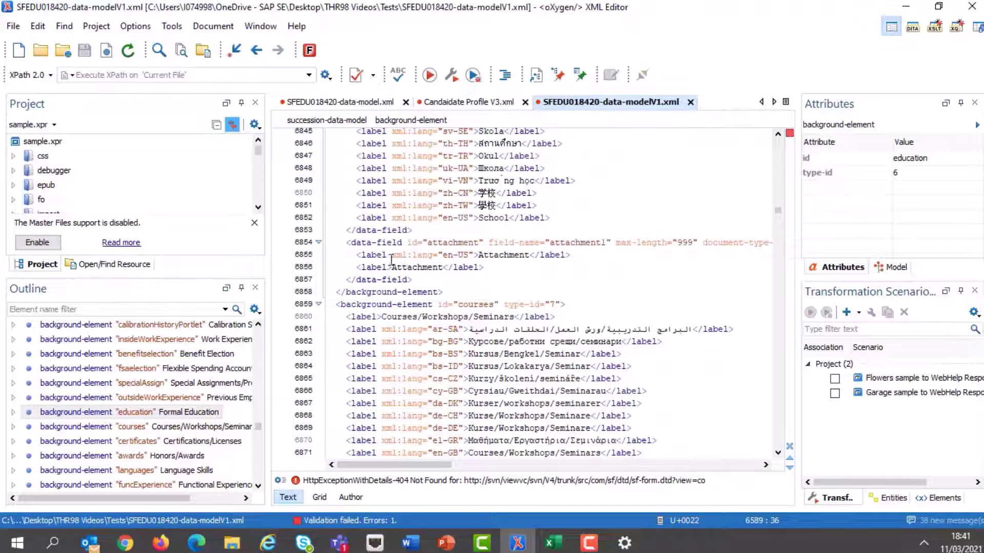
{"action": "left_click_drag", "start_coordinate": [346, 242], "coordinate": [413, 280]}
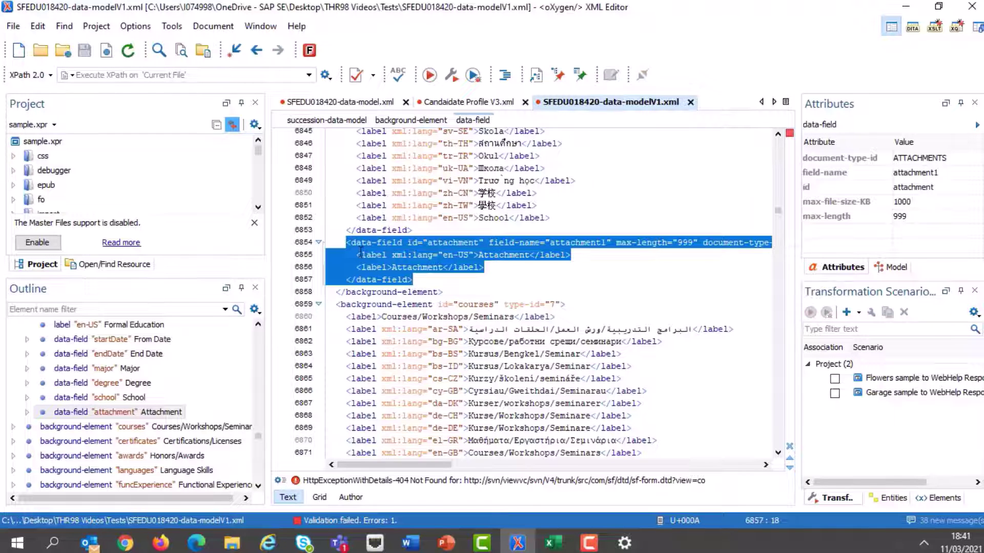
{"action": "left_click", "coordinate": [480, 278]}
Search for 'certificate' to jump to the Certifications/Licenses element
{"action": "key", "text": "ctrl+f"}
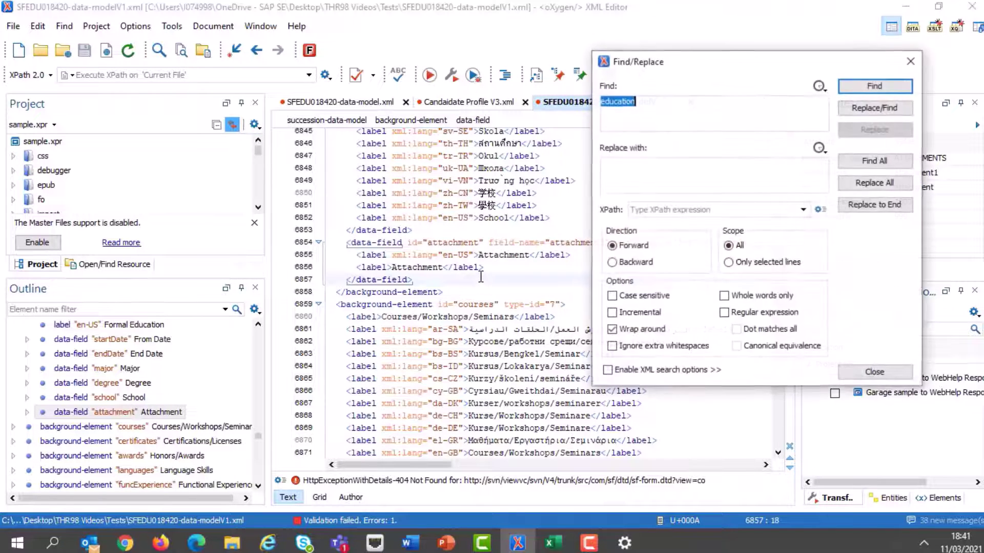
{"action": "type", "text": "certific"}
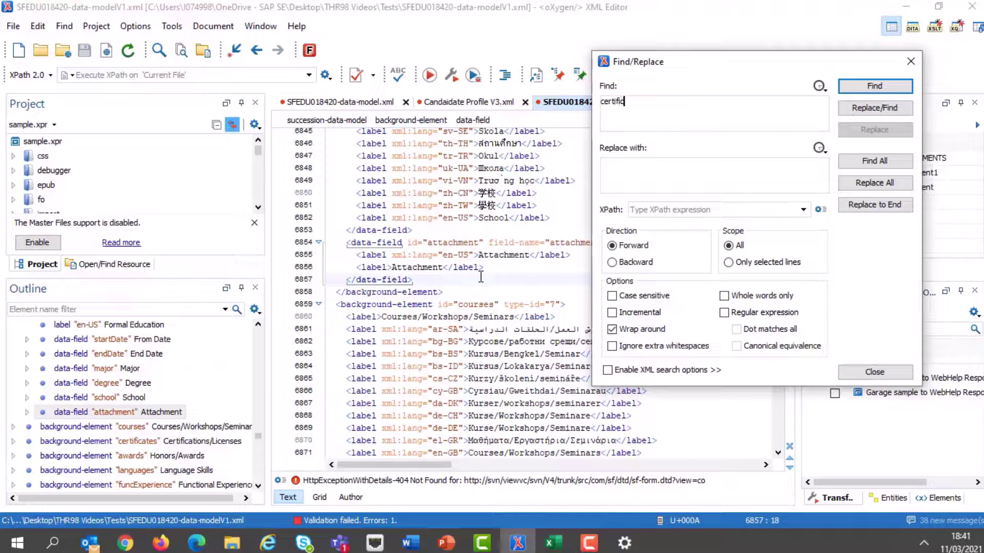
{"action": "type", "text": "ate"}
{"action": "key", "text": "Return"}
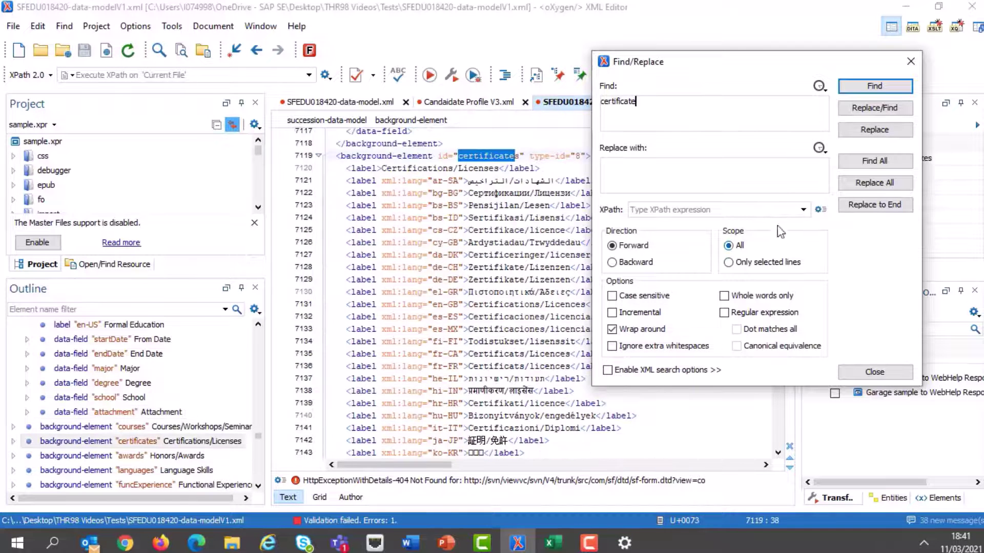
Close the search window and scroll to the expiry-date data-field ending Certifications/Licenses on line 7375
{"action": "left_click", "coordinate": [910, 61]}
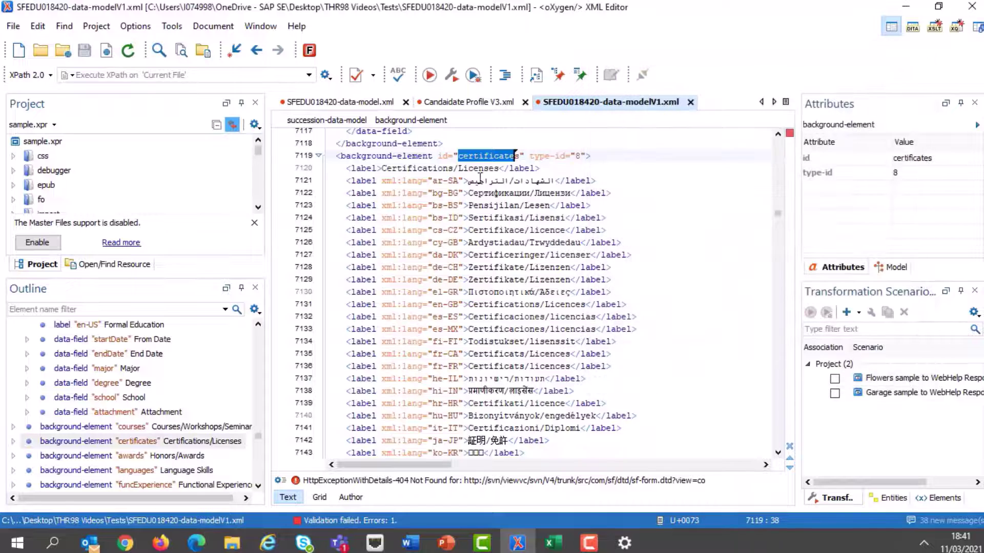
{"action": "scroll", "coordinate": [440, 167], "scroll_direction": "down", "scroll_amount": 14}
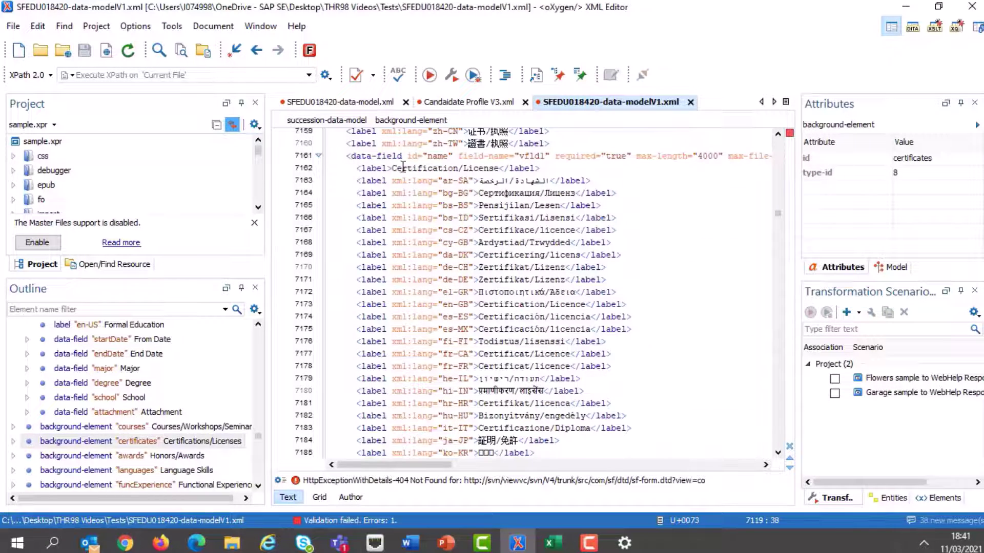
{"action": "scroll", "coordinate": [480, 179], "scroll_direction": "down", "scroll_amount": 10}
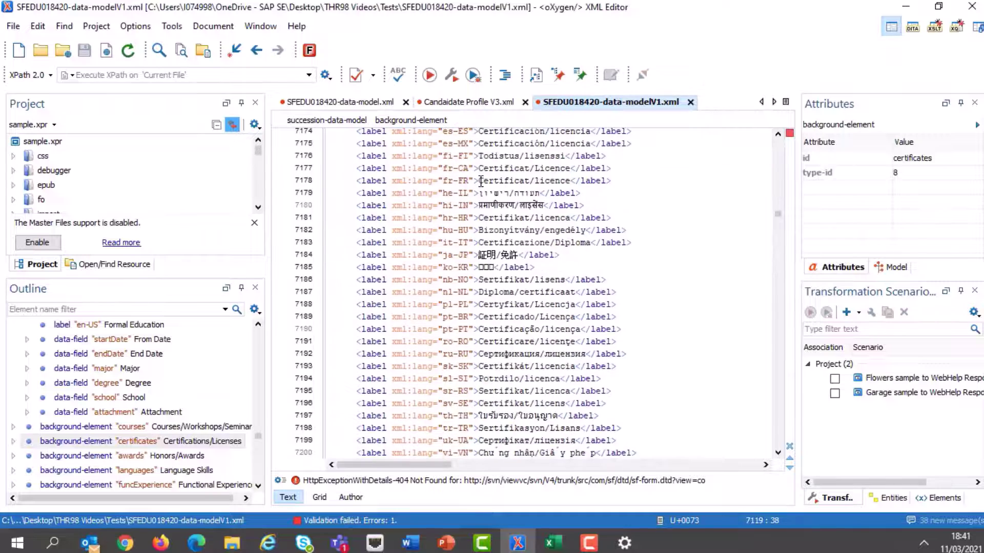
{"action": "scroll", "coordinate": [481, 182], "scroll_direction": "down", "scroll_amount": 15}
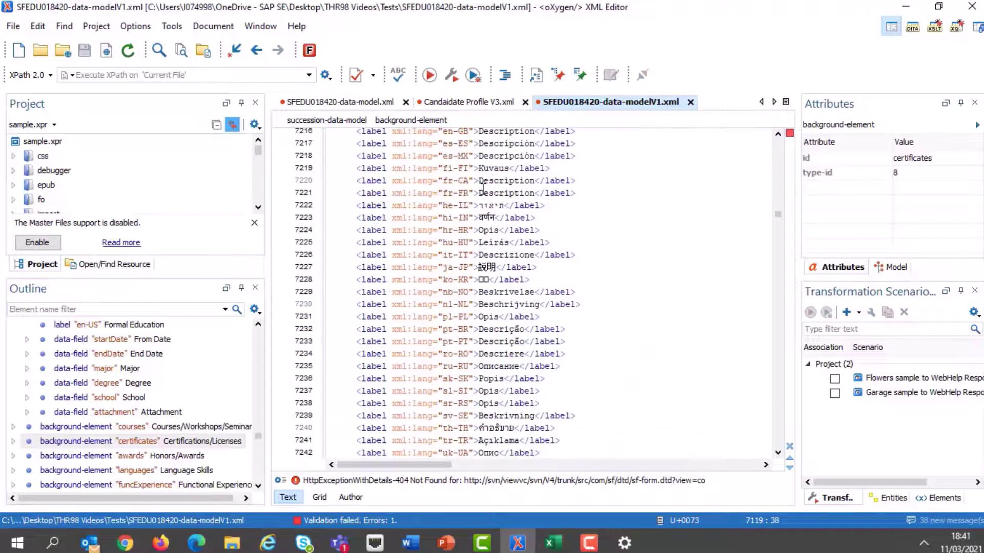
{"action": "scroll", "coordinate": [485, 187], "scroll_direction": "down", "scroll_amount": 4}
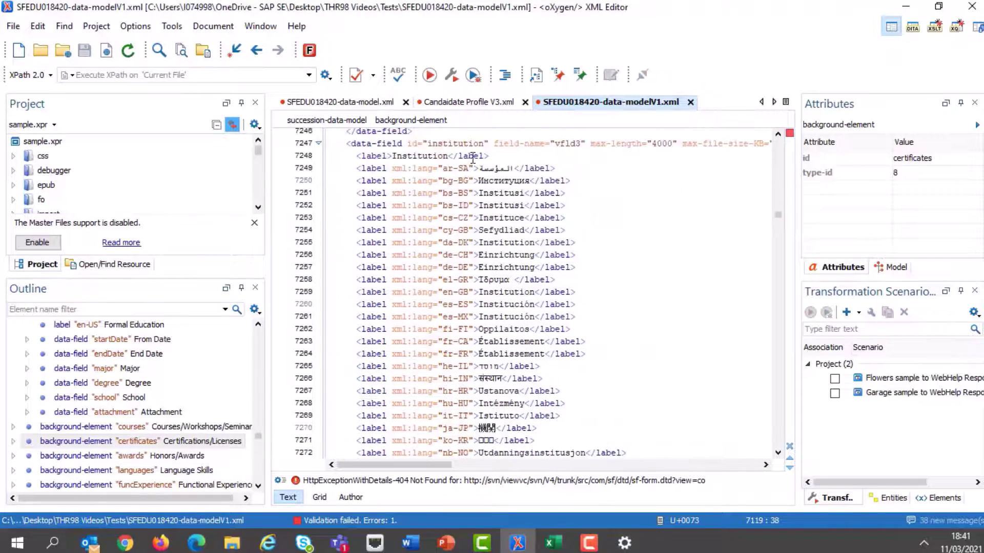
{"action": "scroll", "coordinate": [476, 161], "scroll_direction": "down", "scroll_amount": 12}
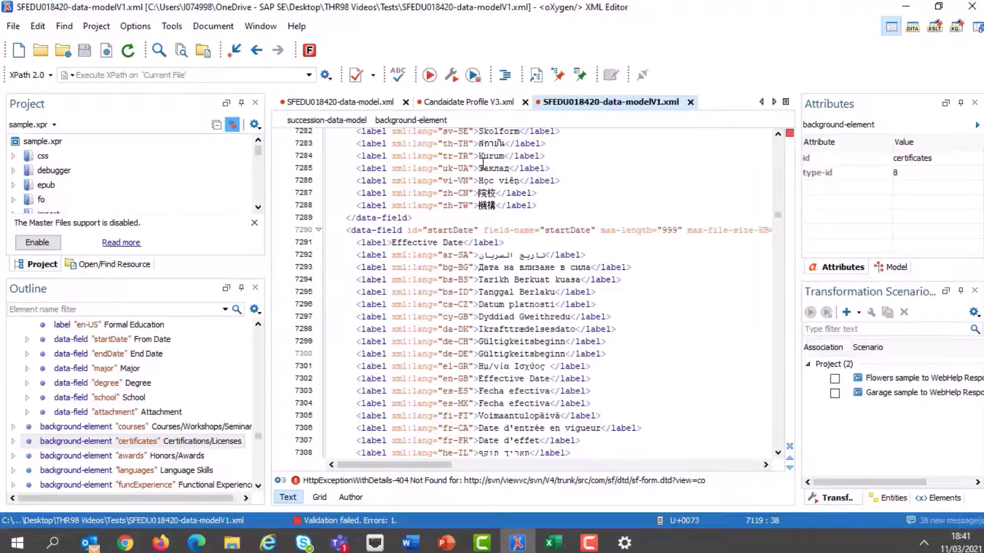
{"action": "scroll", "coordinate": [482, 164], "scroll_direction": "down", "scroll_amount": 6}
{"action": "scroll", "coordinate": [484, 176], "scroll_direction": "up", "scroll_amount": 5}
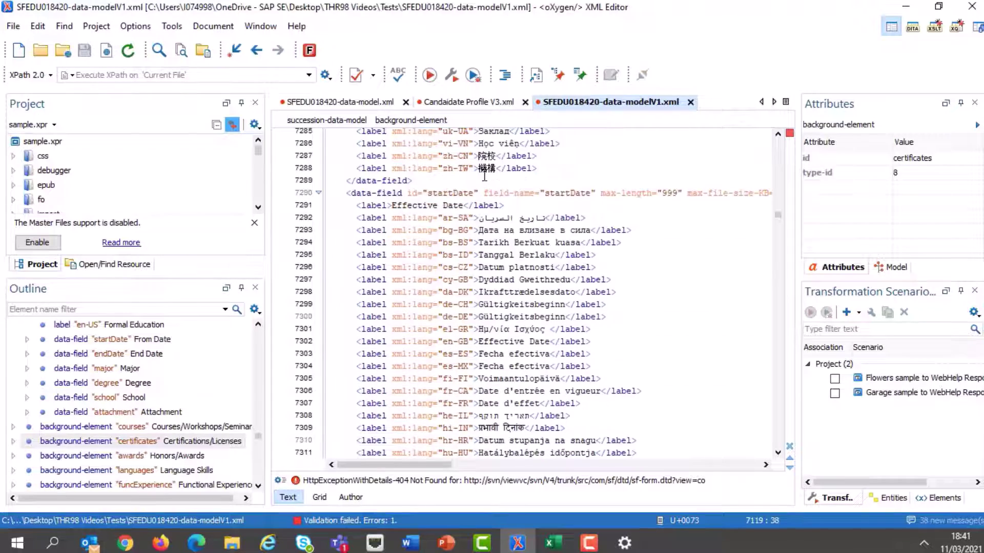
{"action": "scroll", "coordinate": [484, 175], "scroll_direction": "down", "scroll_amount": 20}
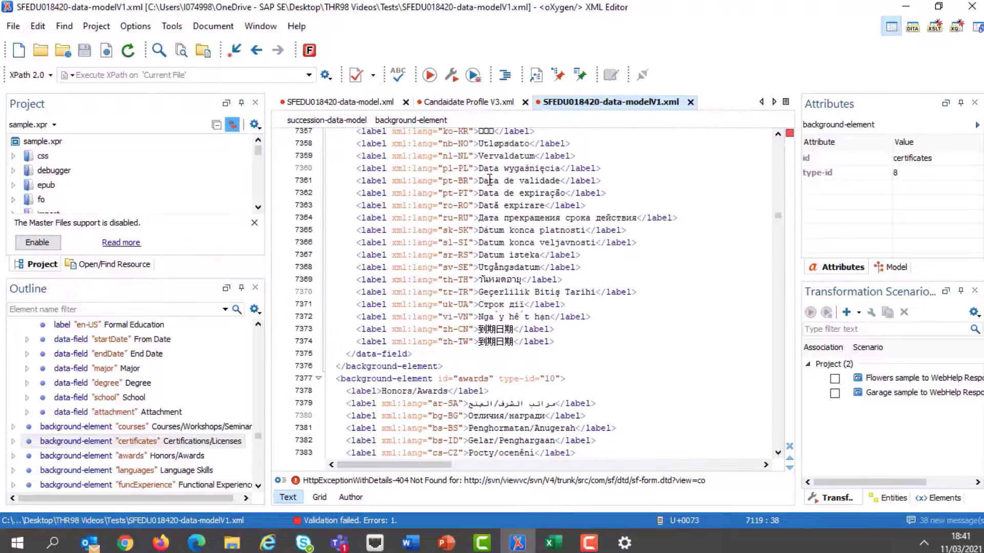
{"action": "scroll", "coordinate": [489, 179], "scroll_direction": "down", "scroll_amount": 1}
Paste the attachment field after the last certificates field, with id certificate and document type CERTIFICATIONS
{"action": "left_click", "coordinate": [414, 317]}
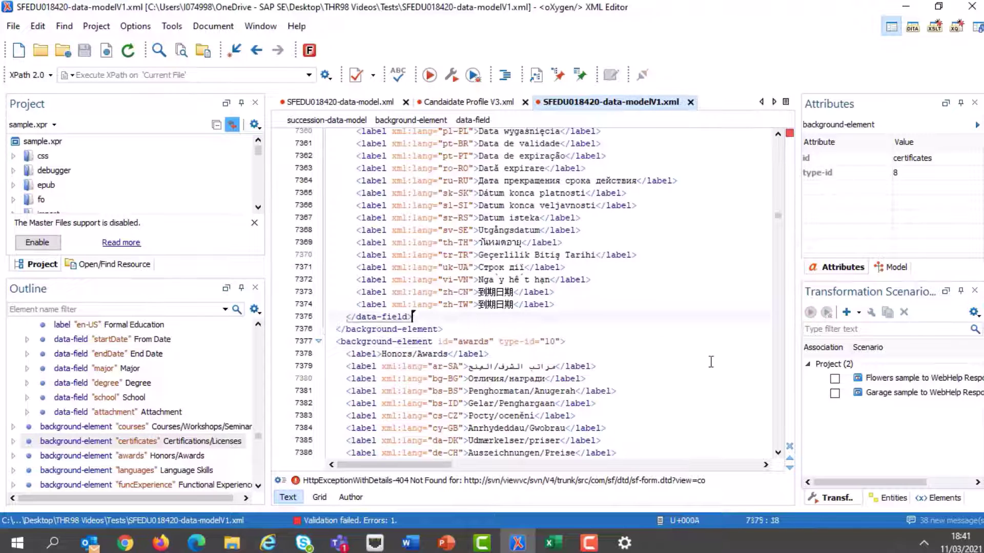
{"action": "key", "text": "ctrl+v"}
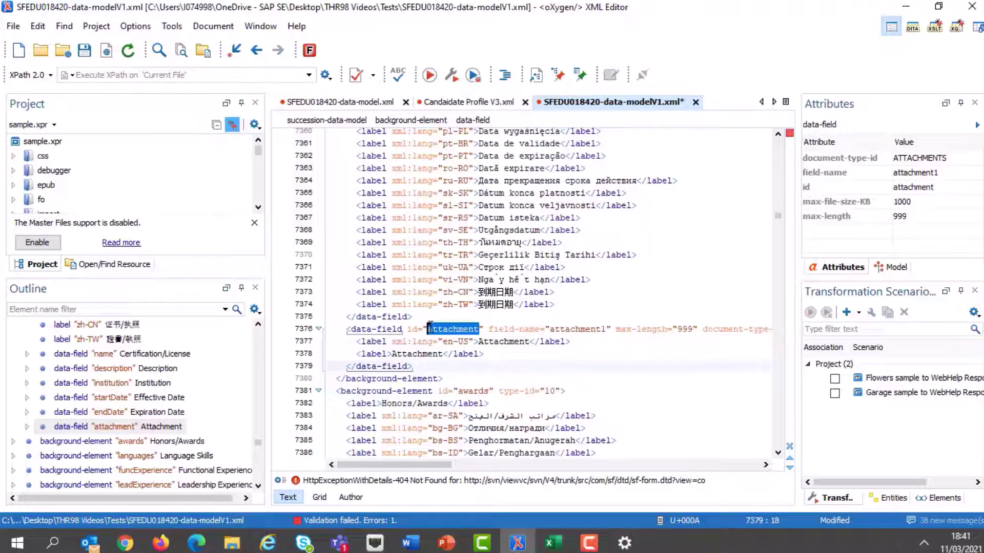
{"action": "type", "text": "certi"}
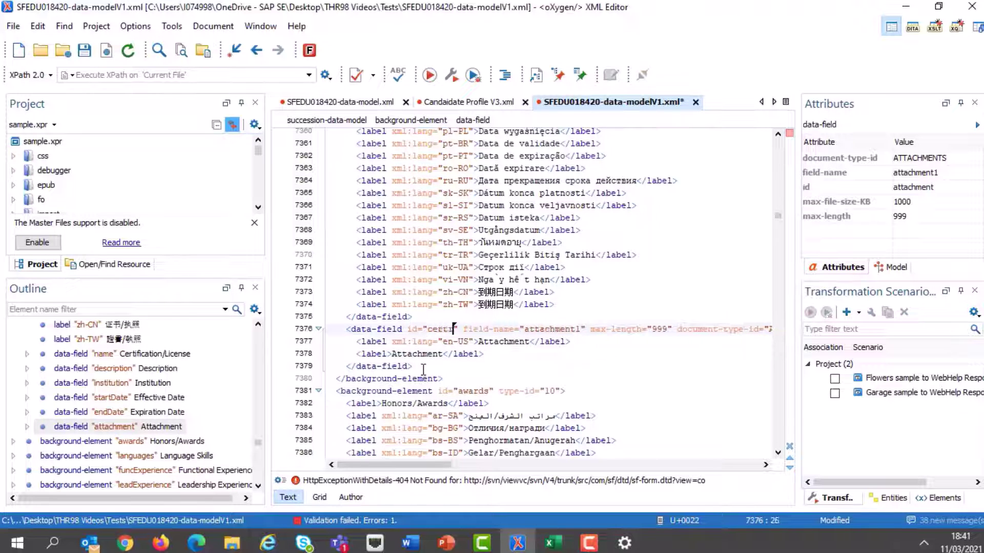
{"action": "type", "text": "ficate"}
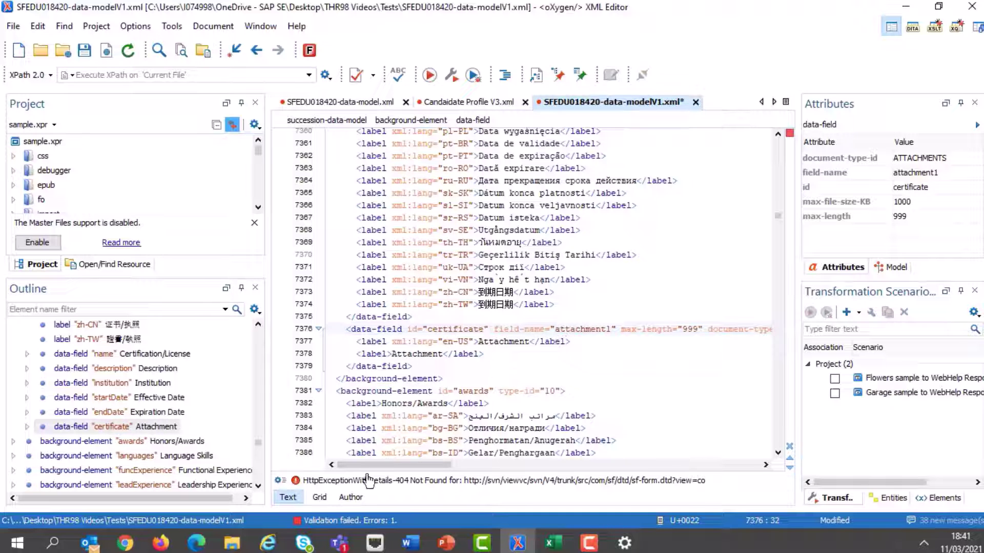
{"action": "left_click_drag", "start_coordinate": [380, 466], "coordinate": [438, 467]}
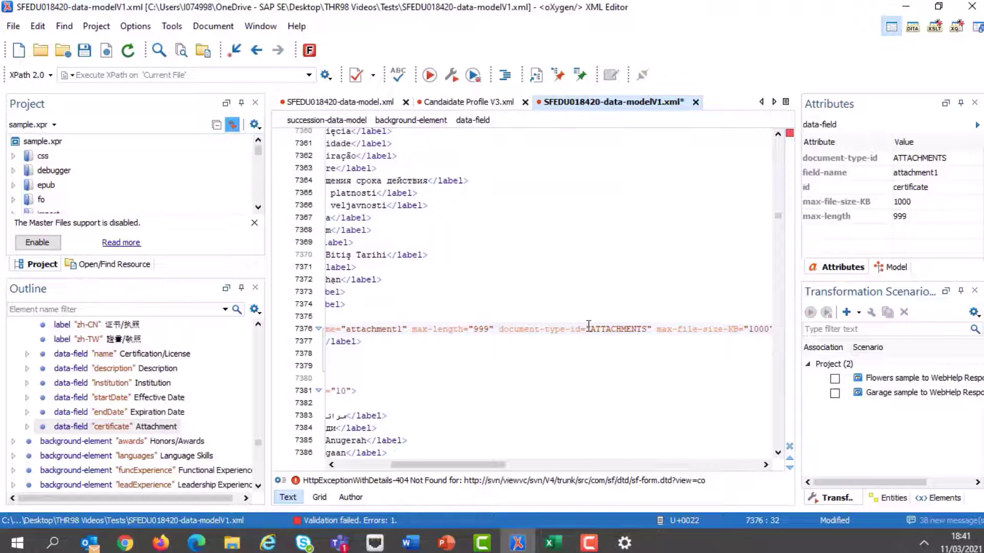
{"action": "left_click_drag", "start_coordinate": [592, 329], "coordinate": [648, 331]}
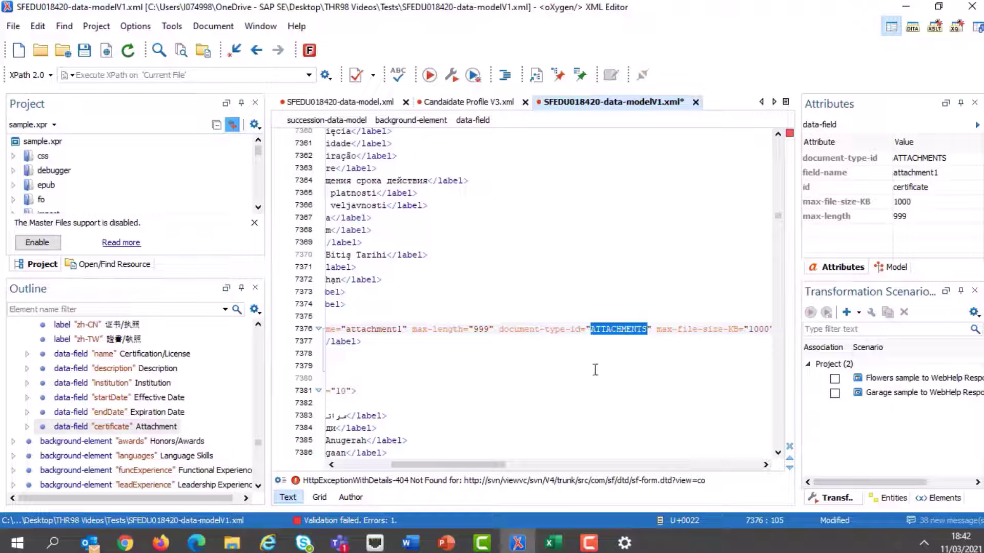
{"action": "type", "text": "CERTIF"}
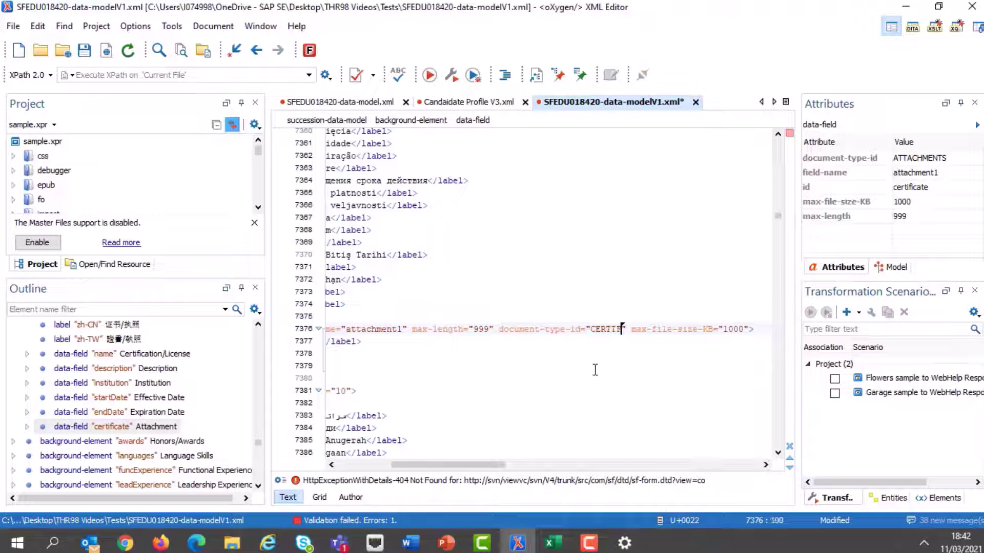
{"action": "type", "text": "ICATIONS"}
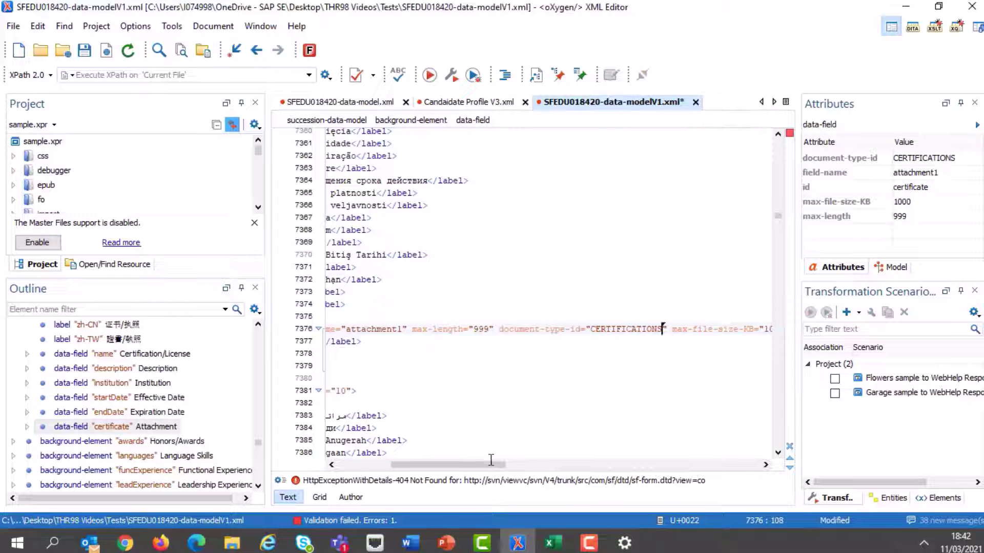
Change the en-US and default labels from Attachment to Certification
{"action": "left_click_drag", "start_coordinate": [492, 464], "coordinate": [391, 432]}
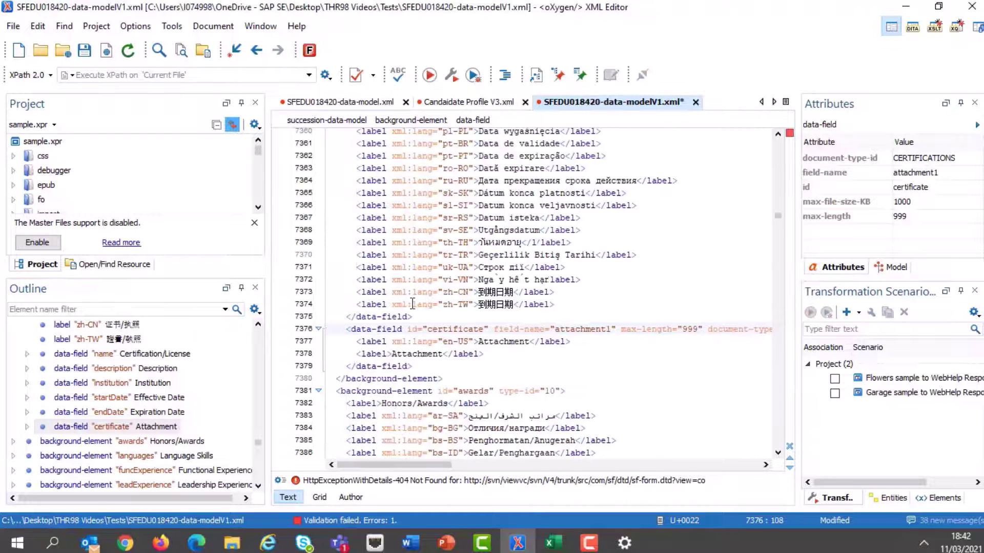
{"action": "left_click", "coordinate": [494, 343]}
{"action": "double_click", "coordinate": [495, 343]}
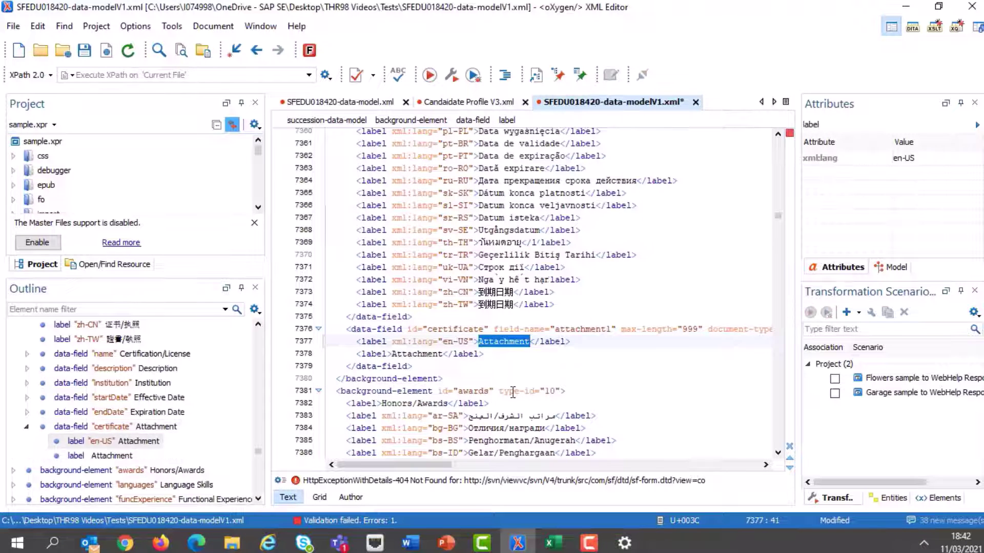
{"action": "type", "text": "Certification"}
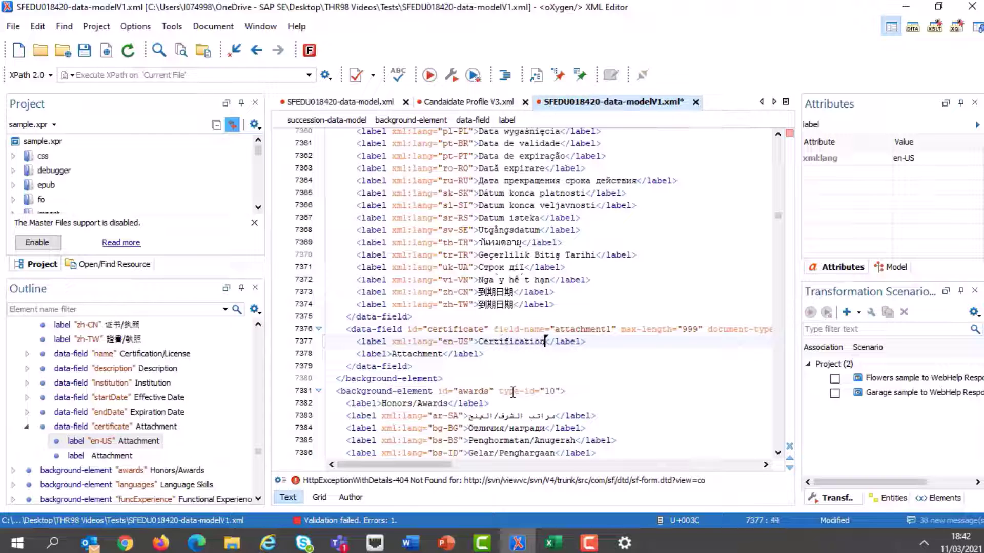
{"action": "double_click", "coordinate": [416, 353]}
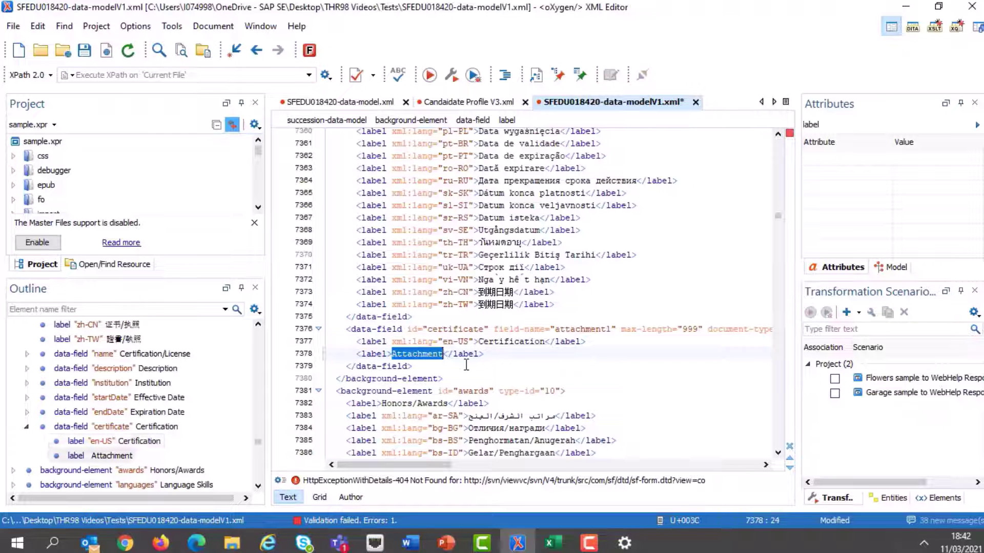
{"action": "type", "text": "Certification"}
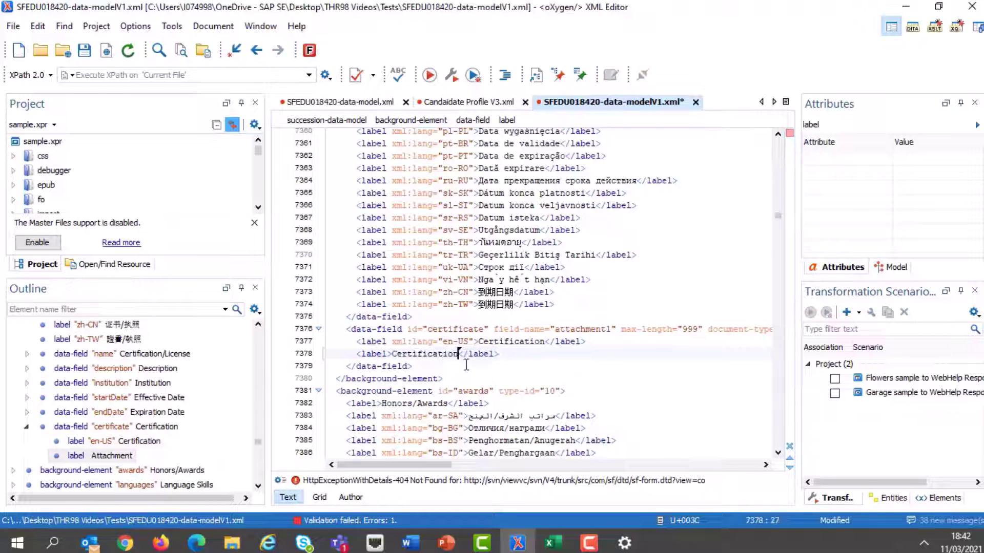
Save the data model as a new file with V2 in its name
{"action": "left_click", "coordinate": [15, 25]}
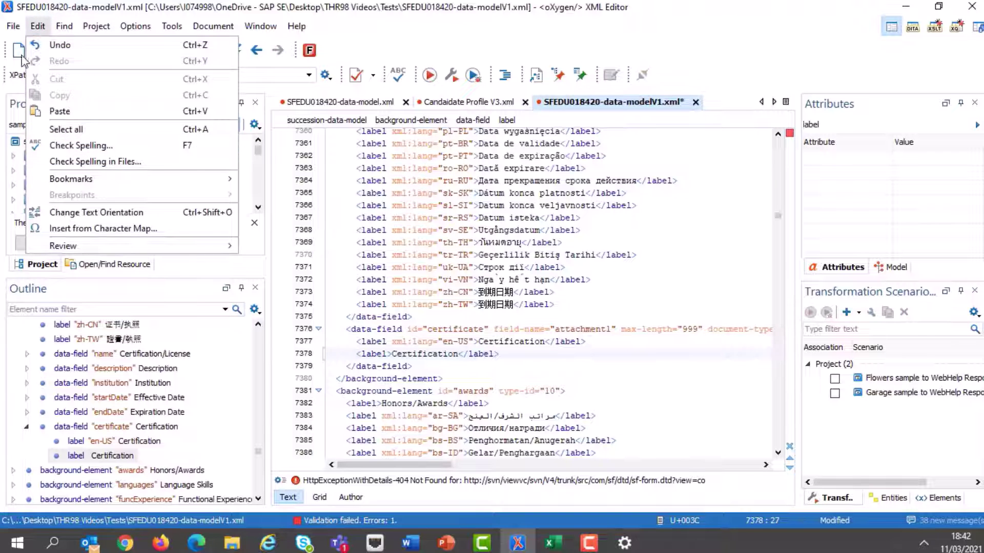
{"action": "left_click", "coordinate": [44, 179]}
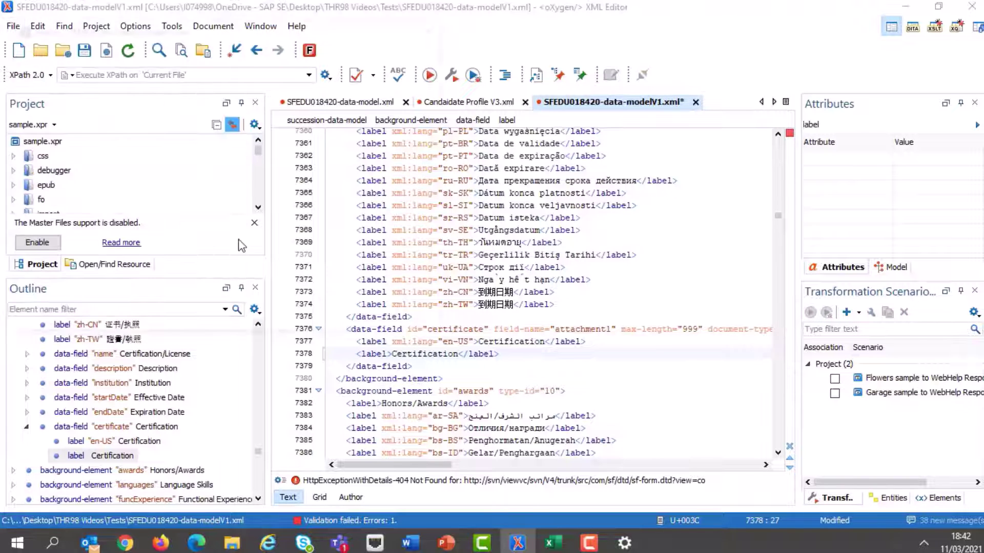
{"action": "left_click", "coordinate": [209, 268]}
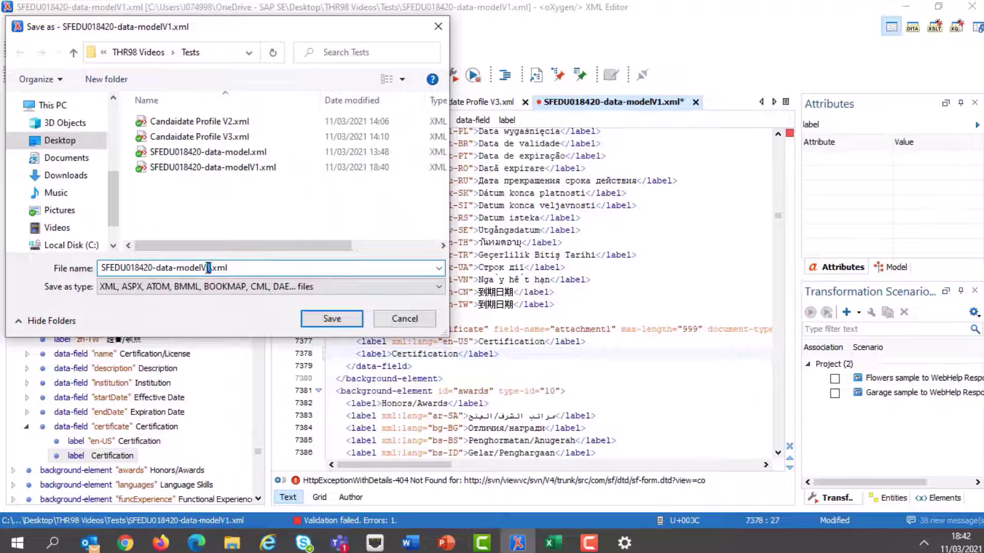
{"action": "left_click", "coordinate": [327, 318]}
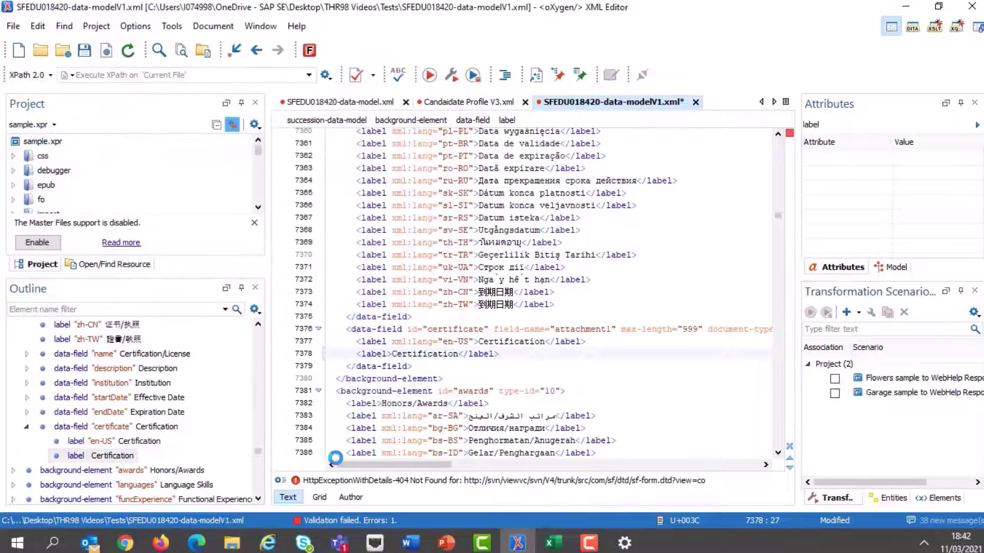
Import SFEDU018420-data-modelV2.xml from the Tests folder as the new data model and submit
{"action": "left_click", "coordinate": [267, 542]}
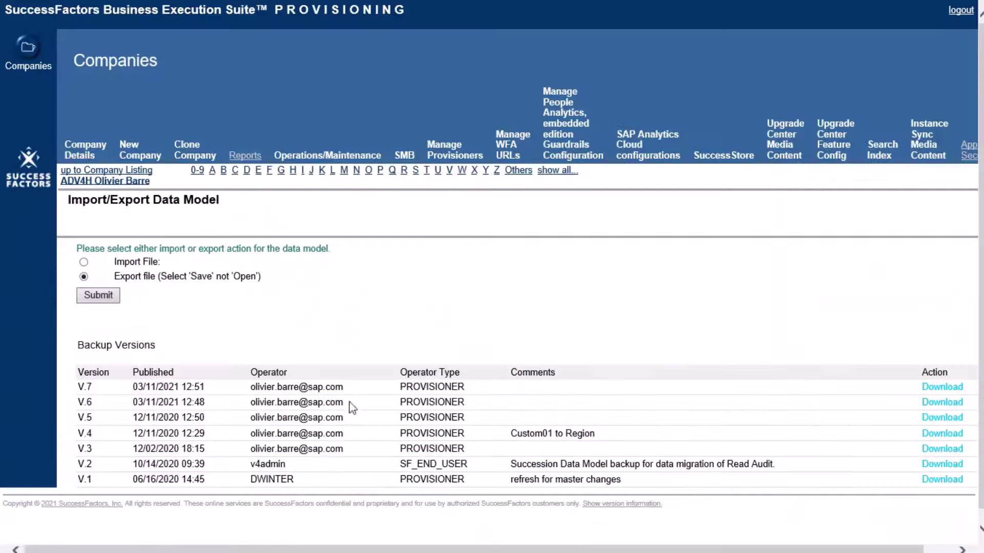
{"action": "left_click", "coordinate": [83, 261]}
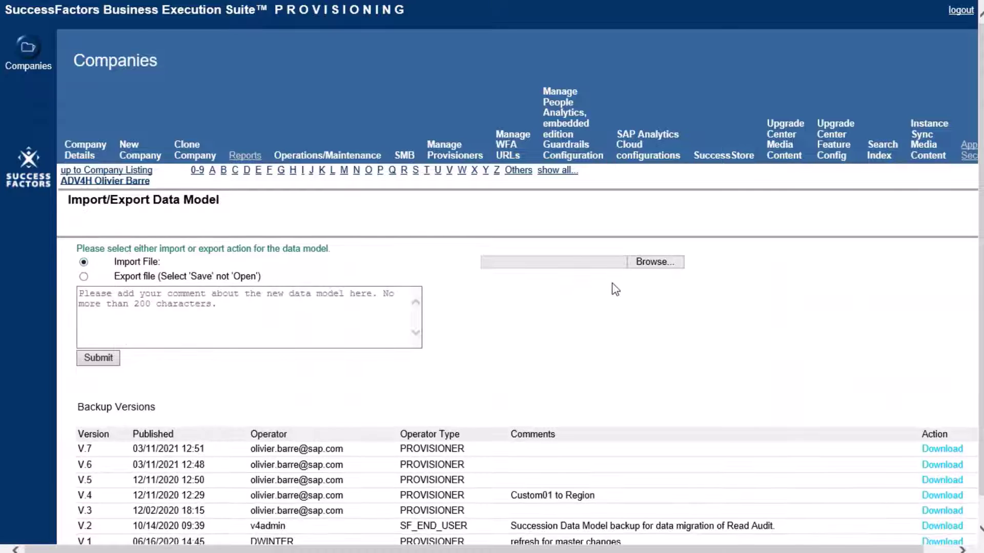
{"action": "left_click", "coordinate": [649, 262]}
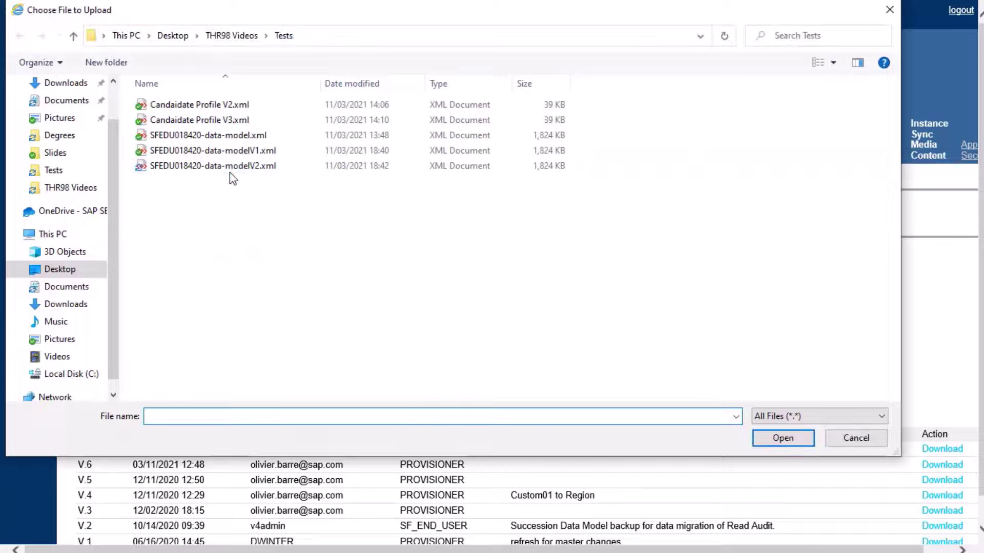
{"action": "left_click", "coordinate": [230, 169]}
{"action": "left_click", "coordinate": [781, 438]}
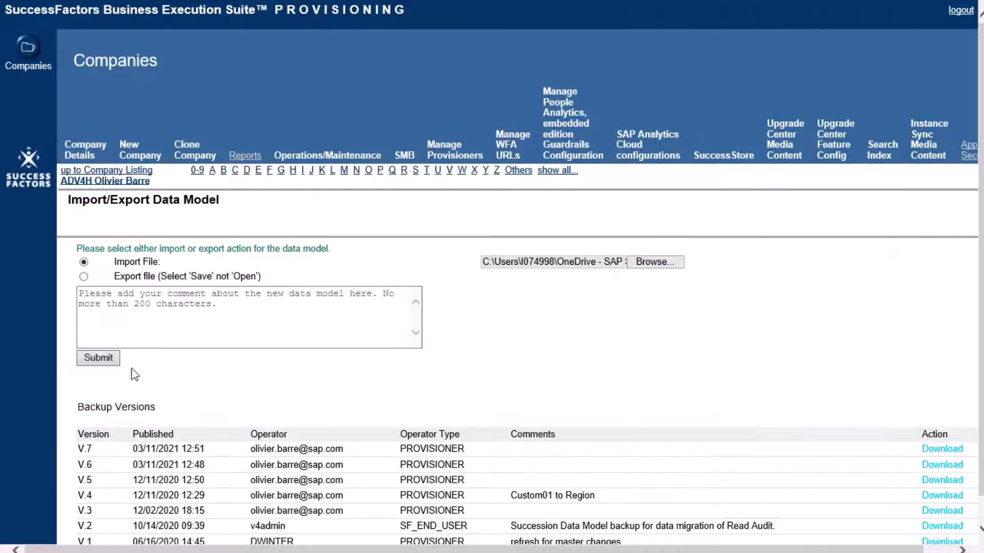
{"action": "left_click", "coordinate": [91, 364]}
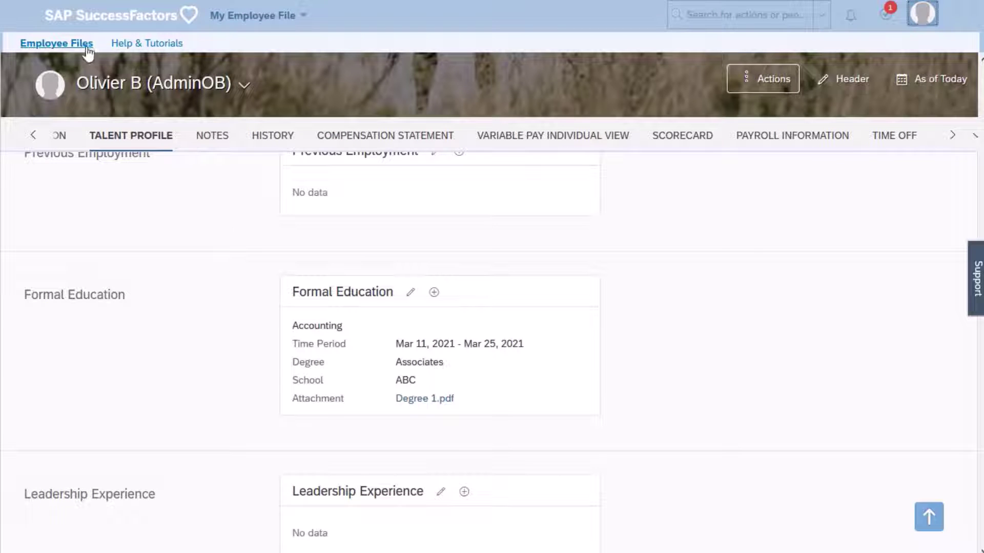
Go to Employee Files and open the Talent Profile, scrolling to Certifications/Licenses
{"action": "left_click", "coordinate": [89, 49]}
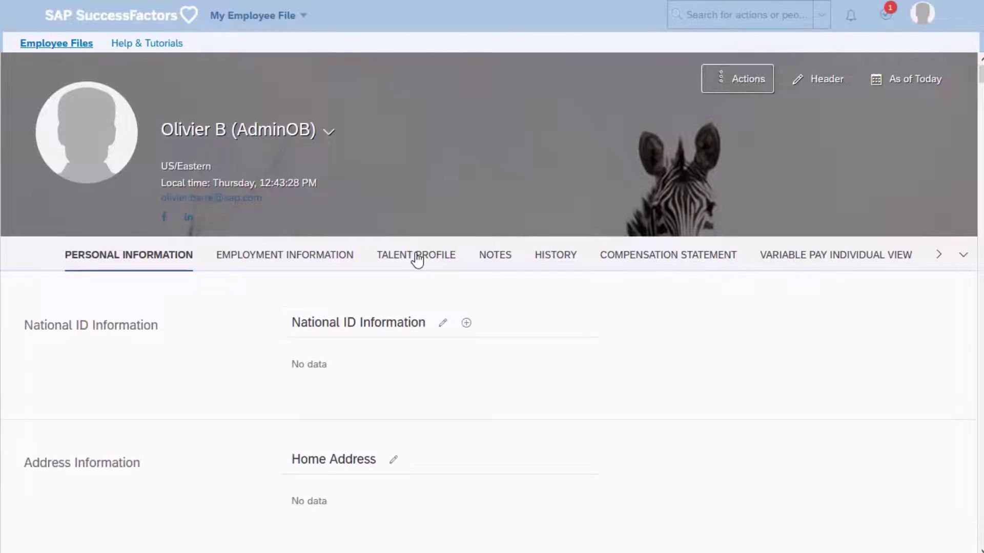
{"action": "left_click", "coordinate": [418, 259]}
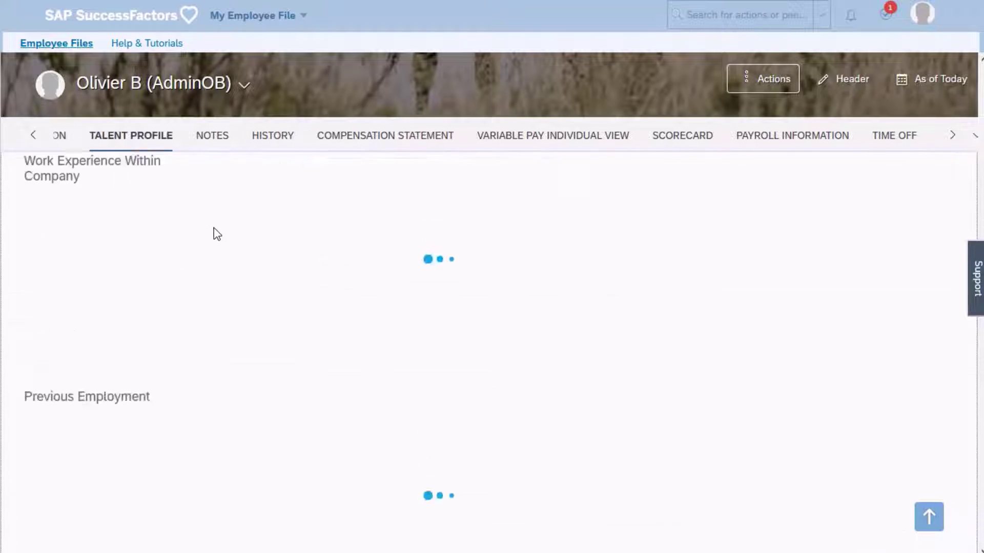
{"action": "scroll", "coordinate": [214, 226], "scroll_direction": "down", "scroll_amount": 5}
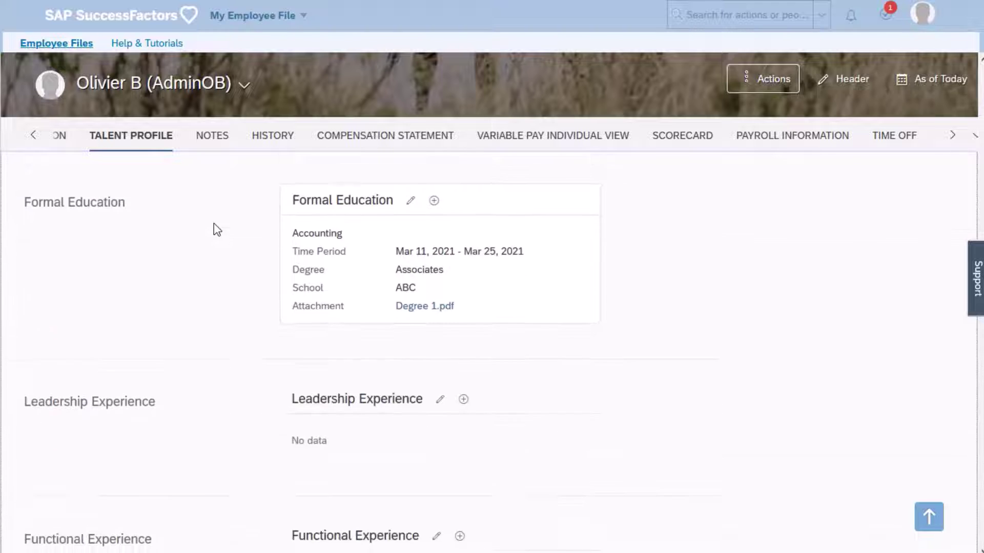
{"action": "scroll", "coordinate": [214, 225], "scroll_direction": "down", "scroll_amount": 8}
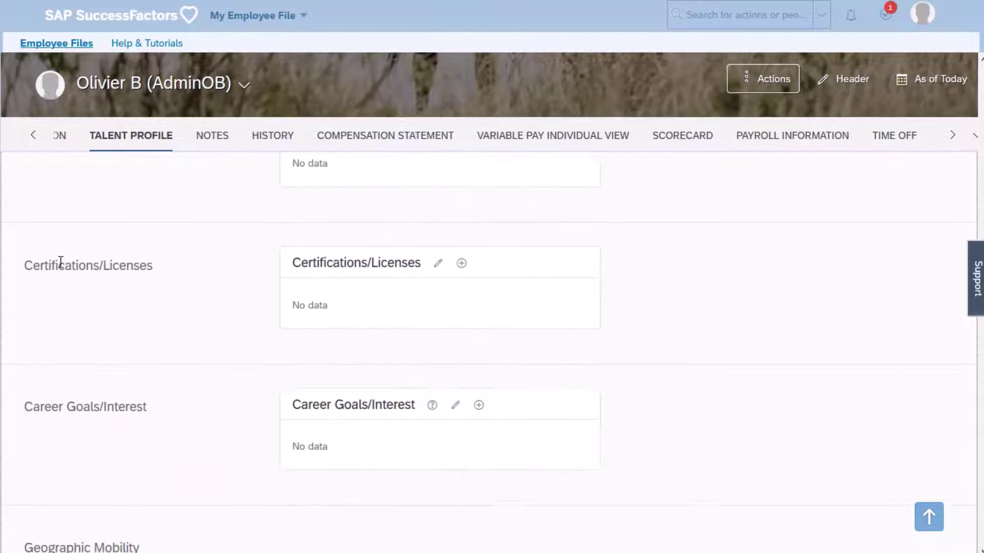
Add a blank Certifications/Licenses entry and check its Certification attachment field, closing it with 0 files
{"action": "left_click", "coordinate": [438, 264]}
{"action": "left_click", "coordinate": [145, 210]}
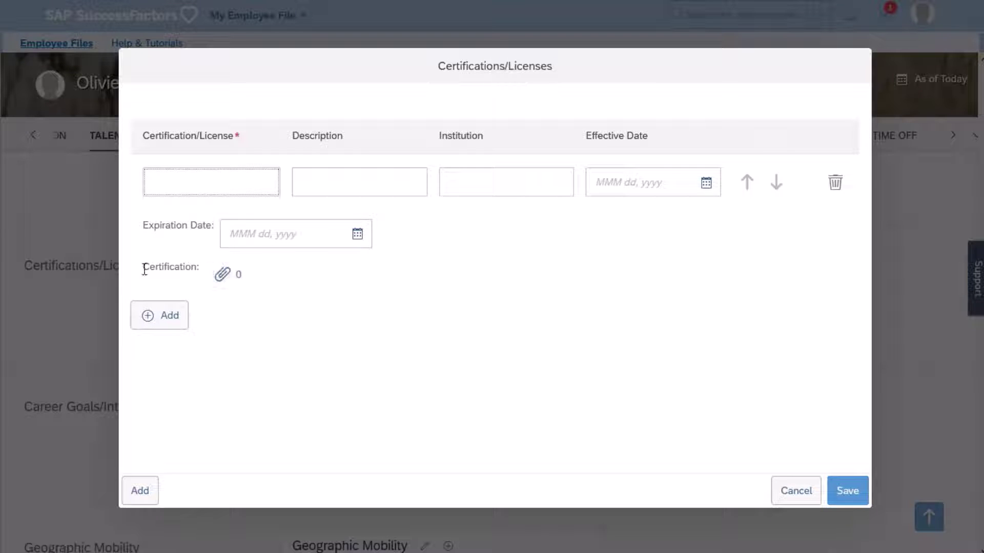
{"action": "left_click", "coordinate": [168, 268]}
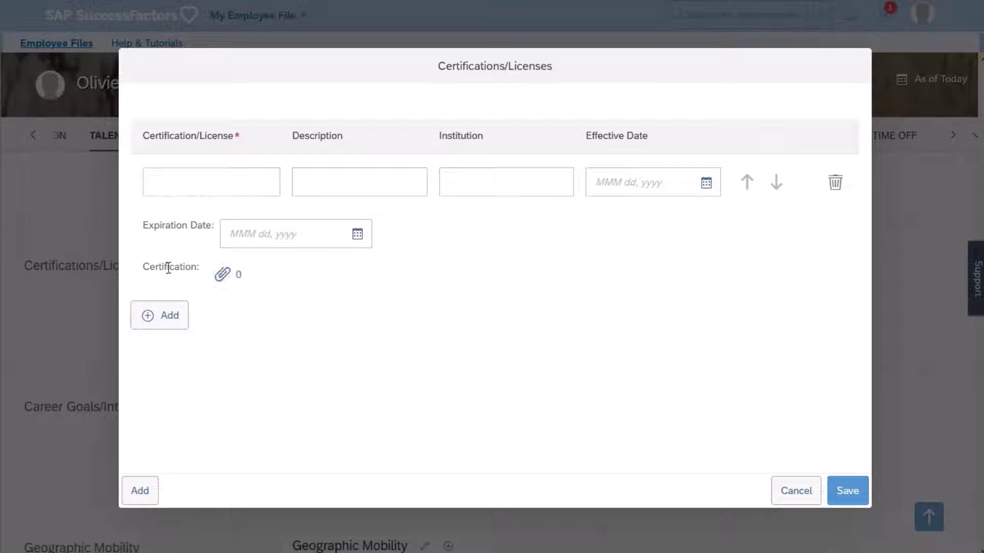
{"action": "left_click", "coordinate": [229, 279]}
{"action": "left_click", "coordinate": [670, 171]}
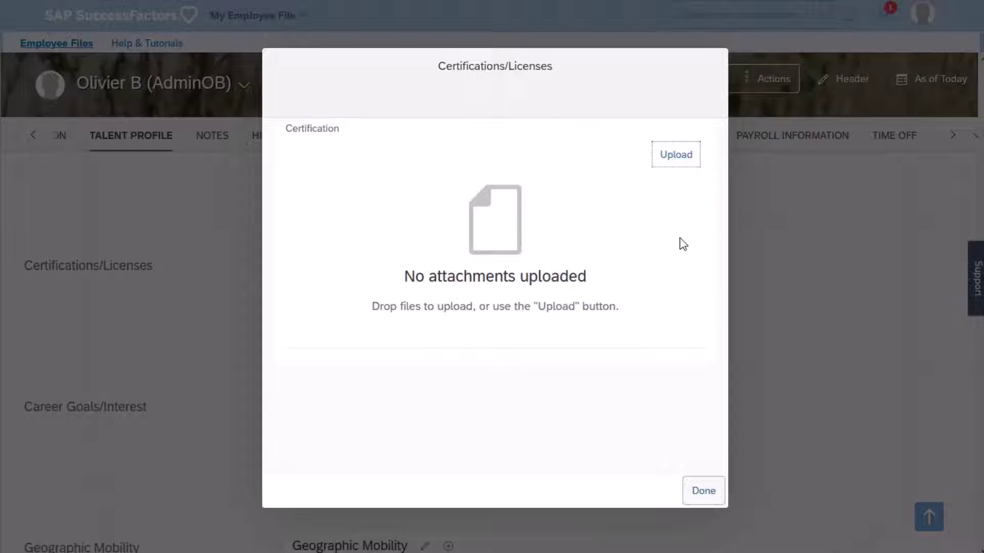
{"action": "left_click", "coordinate": [705, 489]}
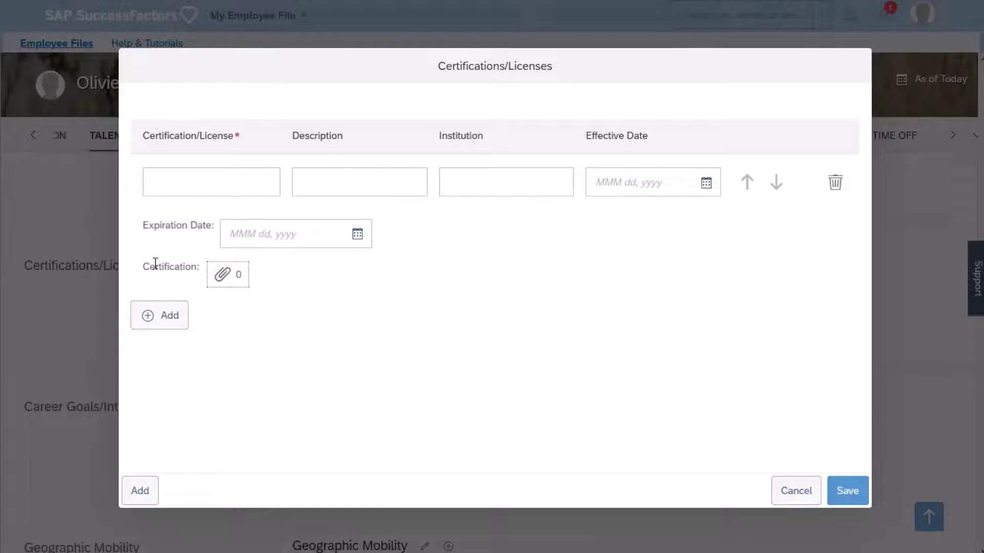